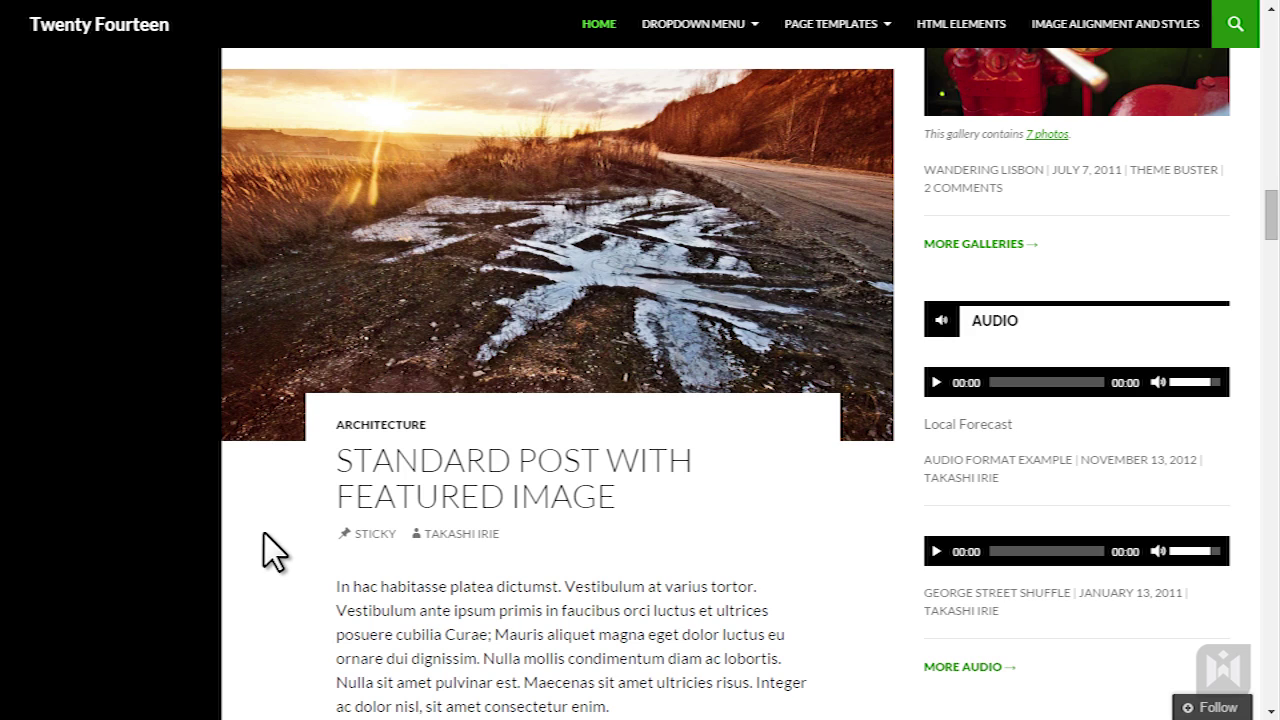
Step: Open the Architecture category archive, scroll it, then return to The Traveller's admin Dashboard
{"action": "left_click", "coordinate": [350, 426]}
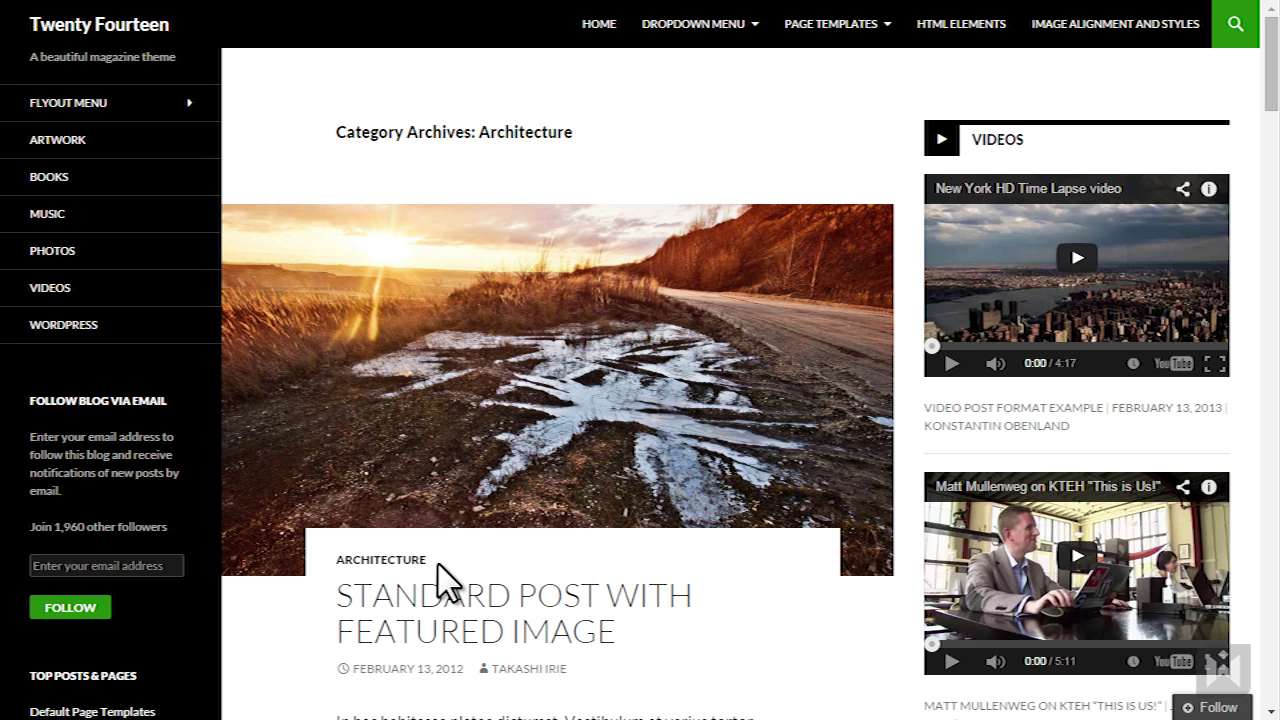
{"action": "scroll", "coordinate": [438, 564], "scroll_direction": "down", "scroll_amount": 5}
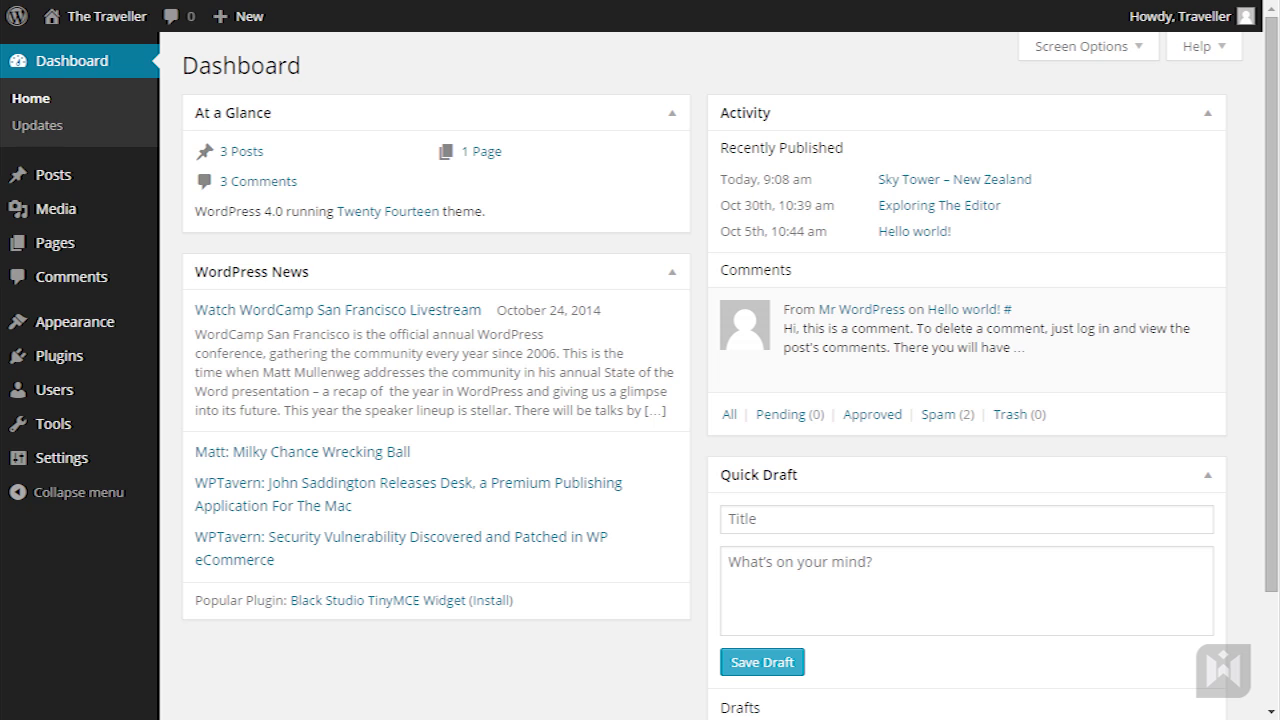
Step: On the Categories page, add a new top-level category named 'Interests'
{"action": "mouse_move", "coordinate": [103, 178]}
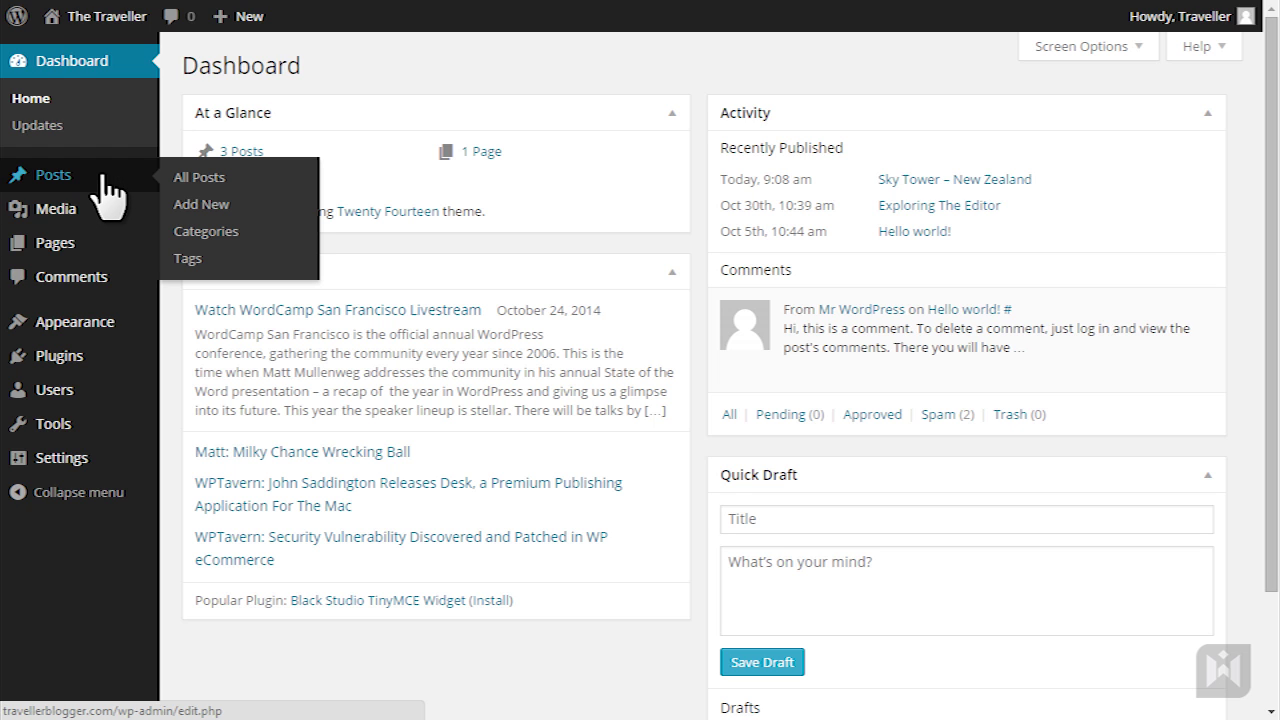
{"action": "left_click", "coordinate": [254, 232]}
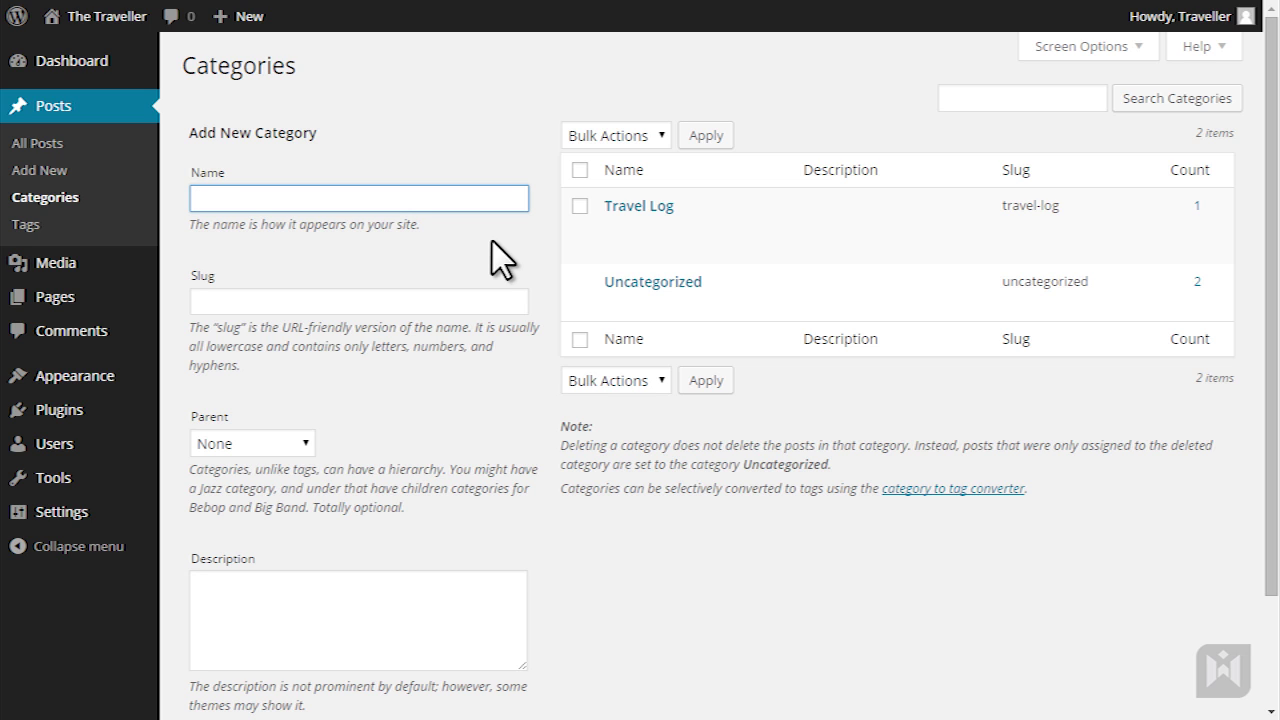
{"action": "type", "text": "Interests"}
{"action": "left_click", "coordinate": [514, 302]}
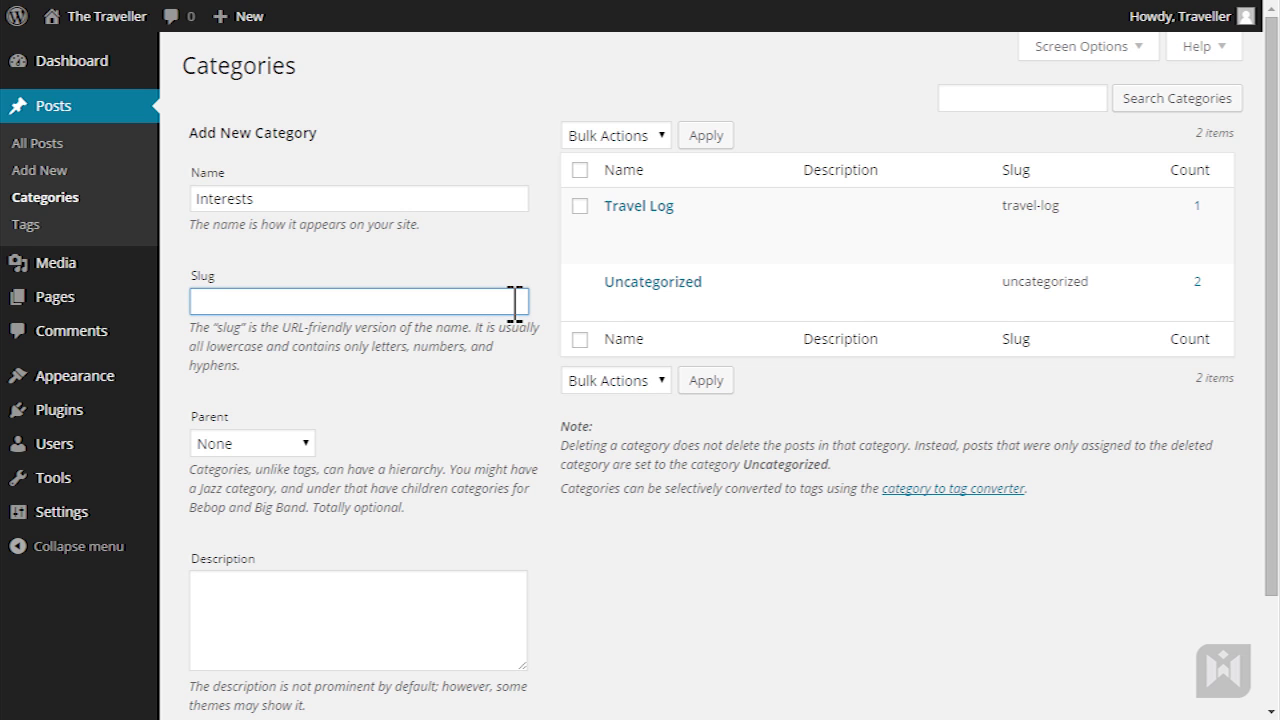
{"action": "scroll", "coordinate": [514, 303], "scroll_direction": "down", "scroll_amount": 1}
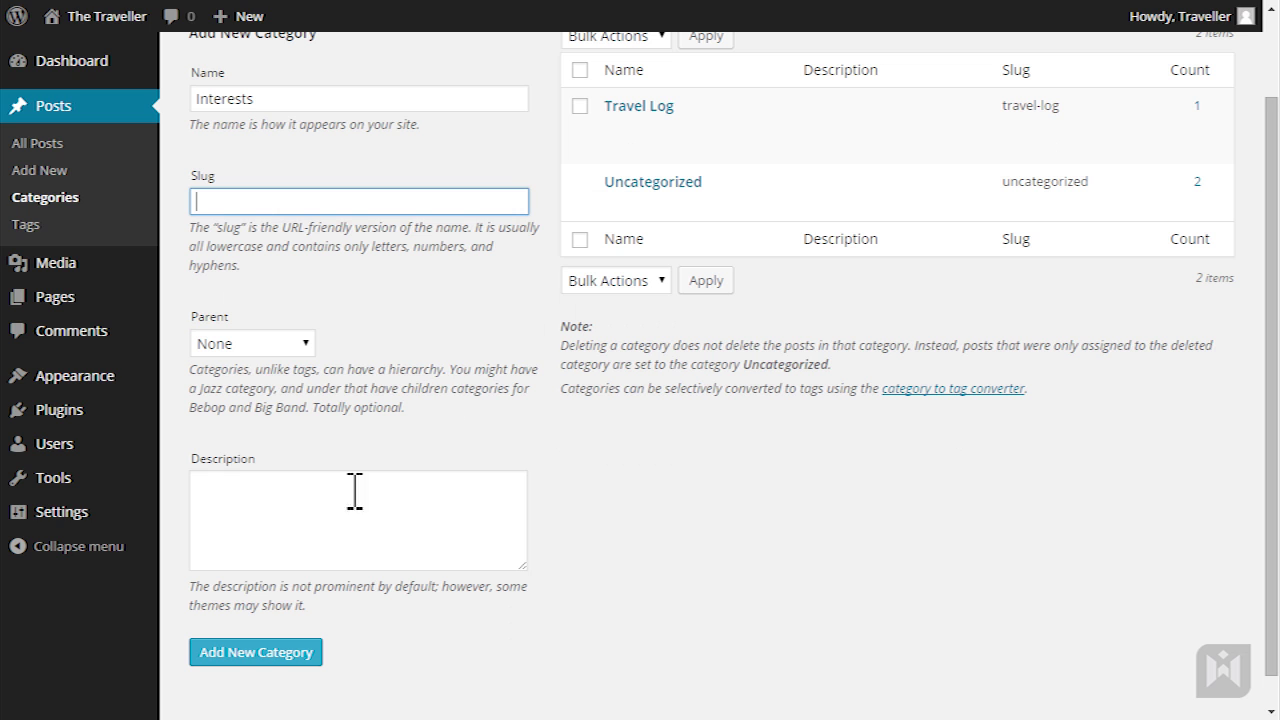
{"action": "left_click", "coordinate": [349, 498]}
{"action": "left_click", "coordinate": [300, 657]}
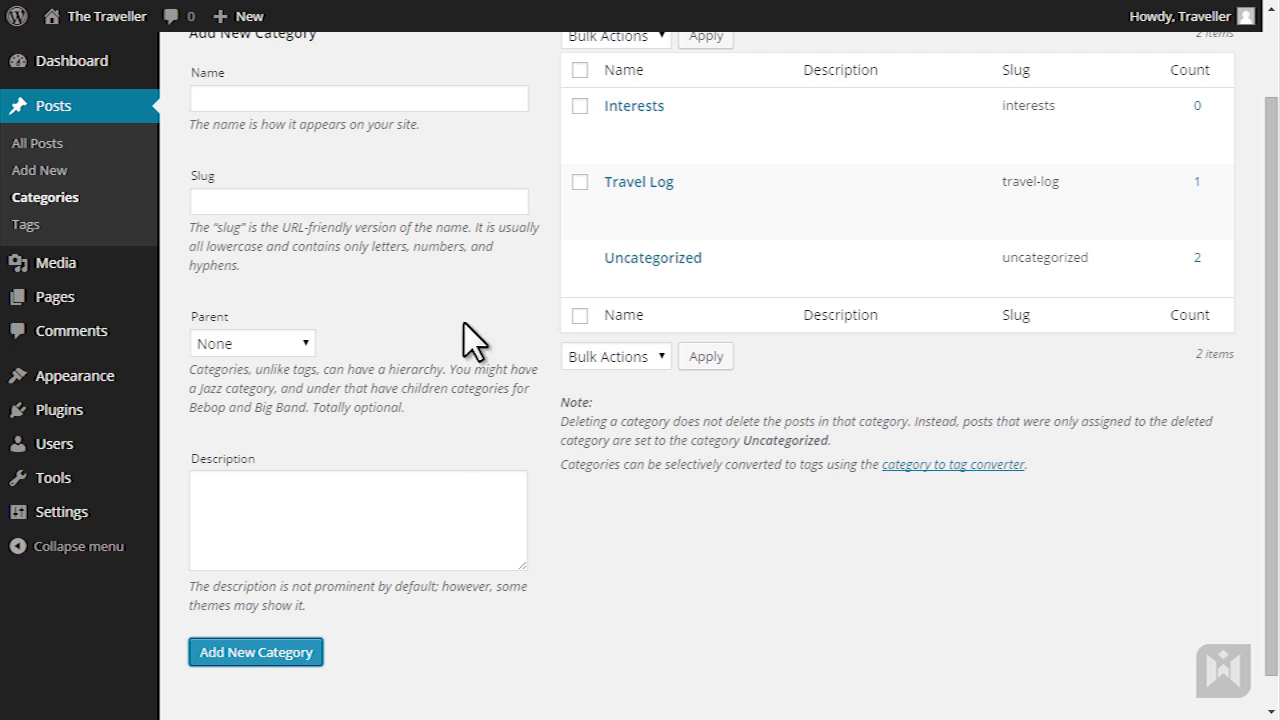
Step: Add a 'Cars' category with Interests as its parent
{"action": "left_click", "coordinate": [450, 100]}
{"action": "type", "text": "Cars"}
{"action": "left_click", "coordinate": [467, 203]}
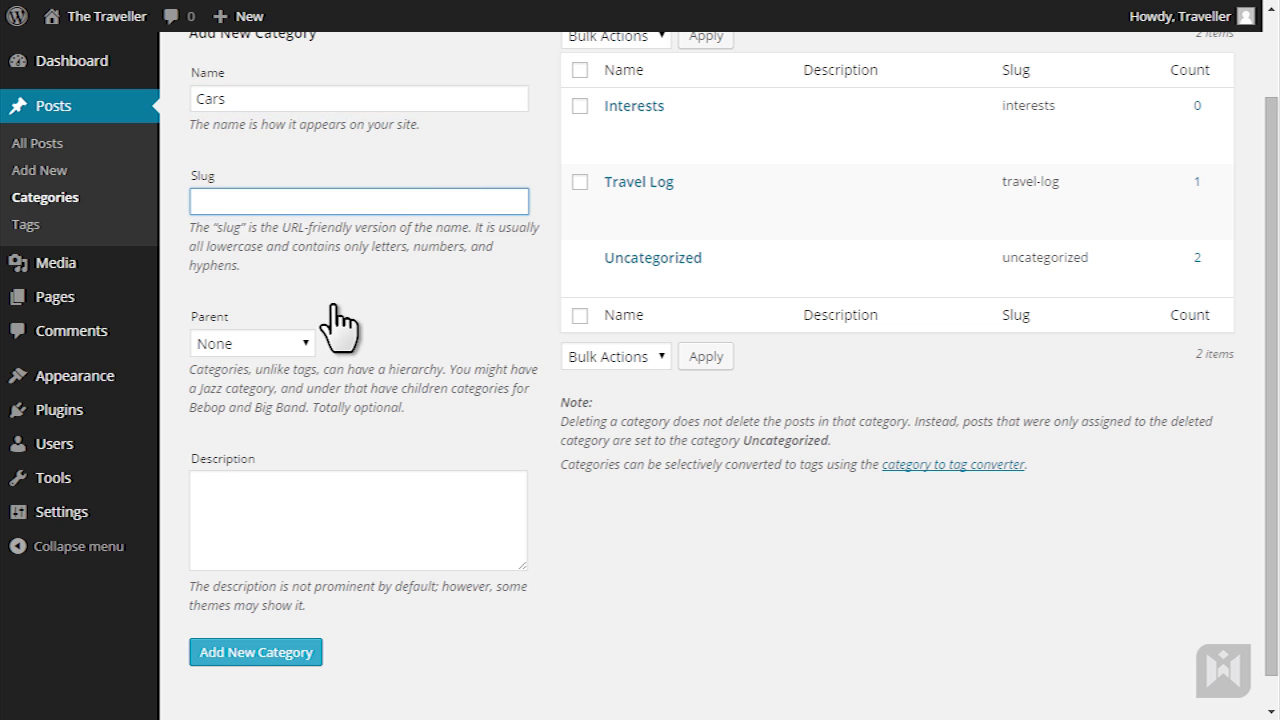
{"action": "left_click", "coordinate": [297, 340]}
{"action": "left_click", "coordinate": [290, 386]}
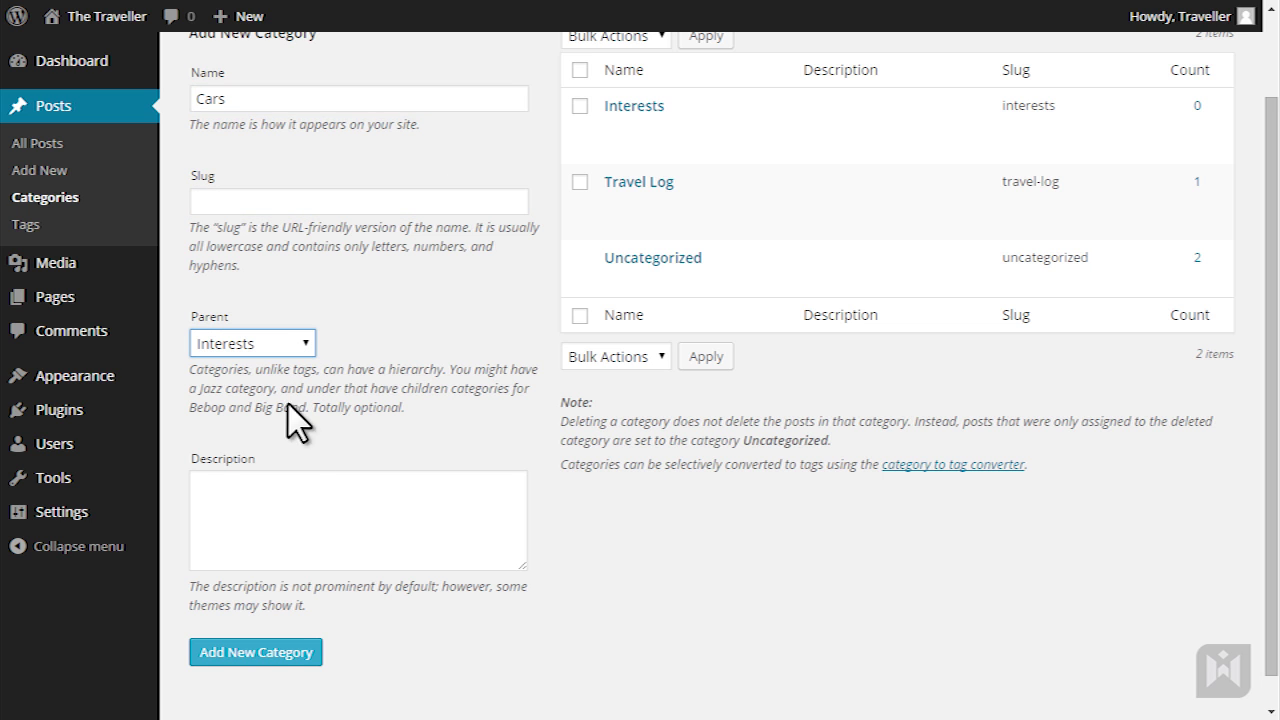
{"action": "left_click", "coordinate": [300, 653]}
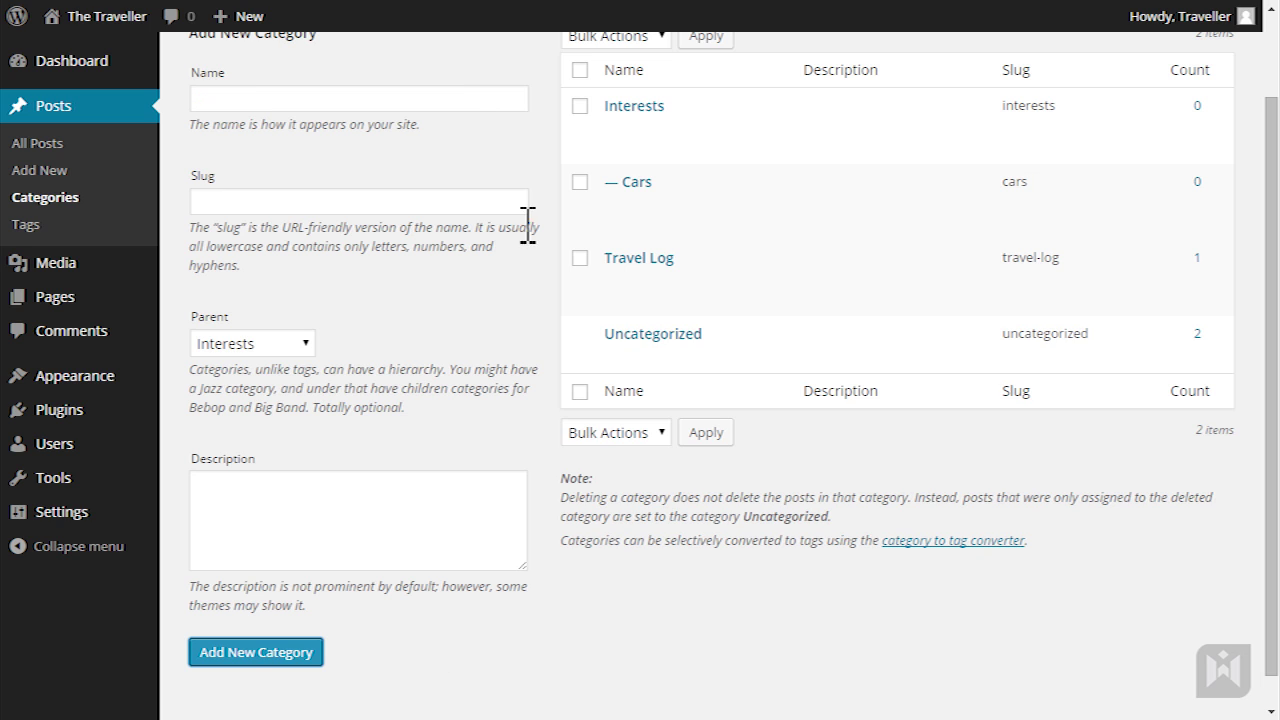
Step: Update the Travel Log category from its edit page, then bring up its Quick Edit name and slug fields
{"action": "mouse_move", "coordinate": [578, 184]}
{"action": "mouse_move", "coordinate": [573, 288]}
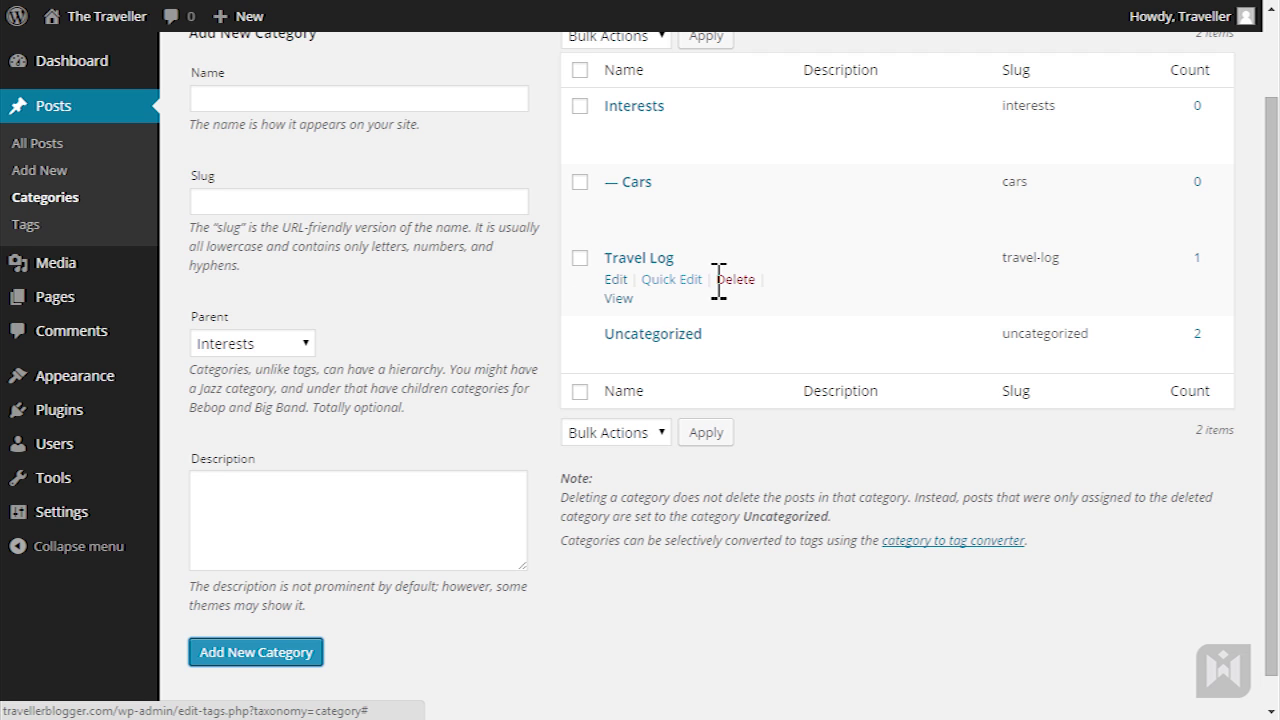
{"action": "left_click", "coordinate": [616, 281]}
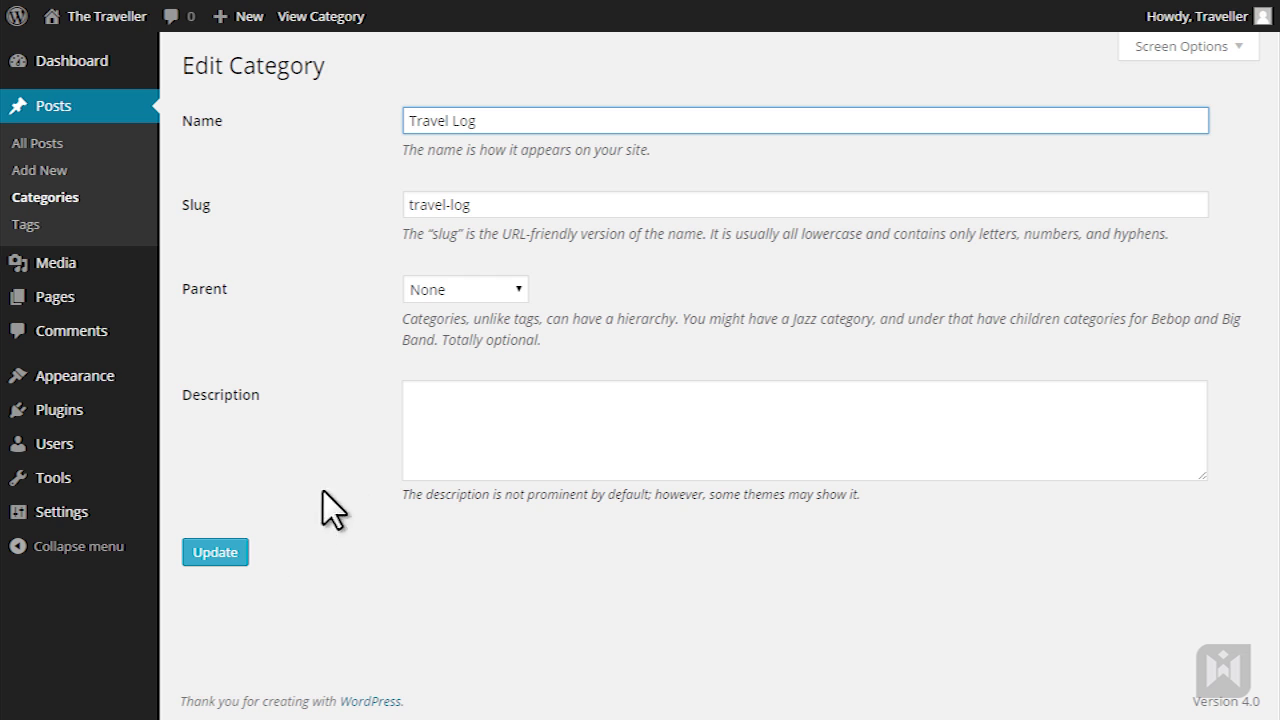
{"action": "left_click", "coordinate": [229, 556]}
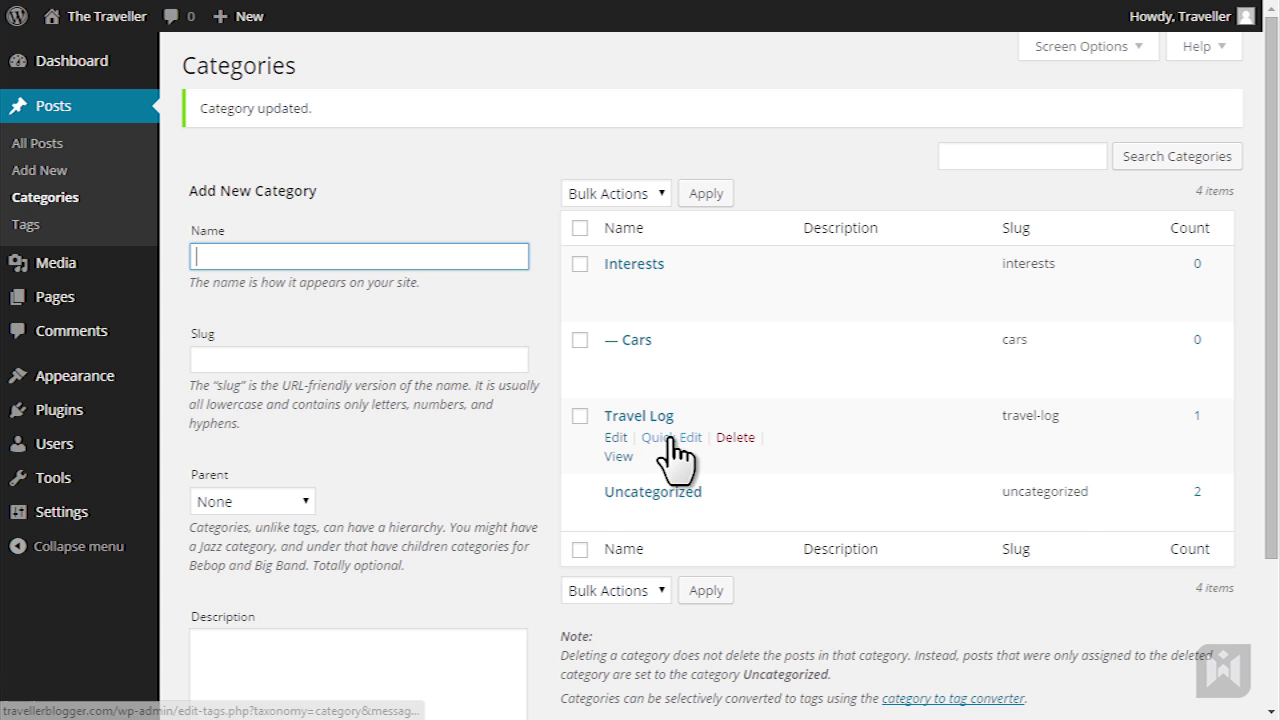
{"action": "left_click", "coordinate": [670, 440]}
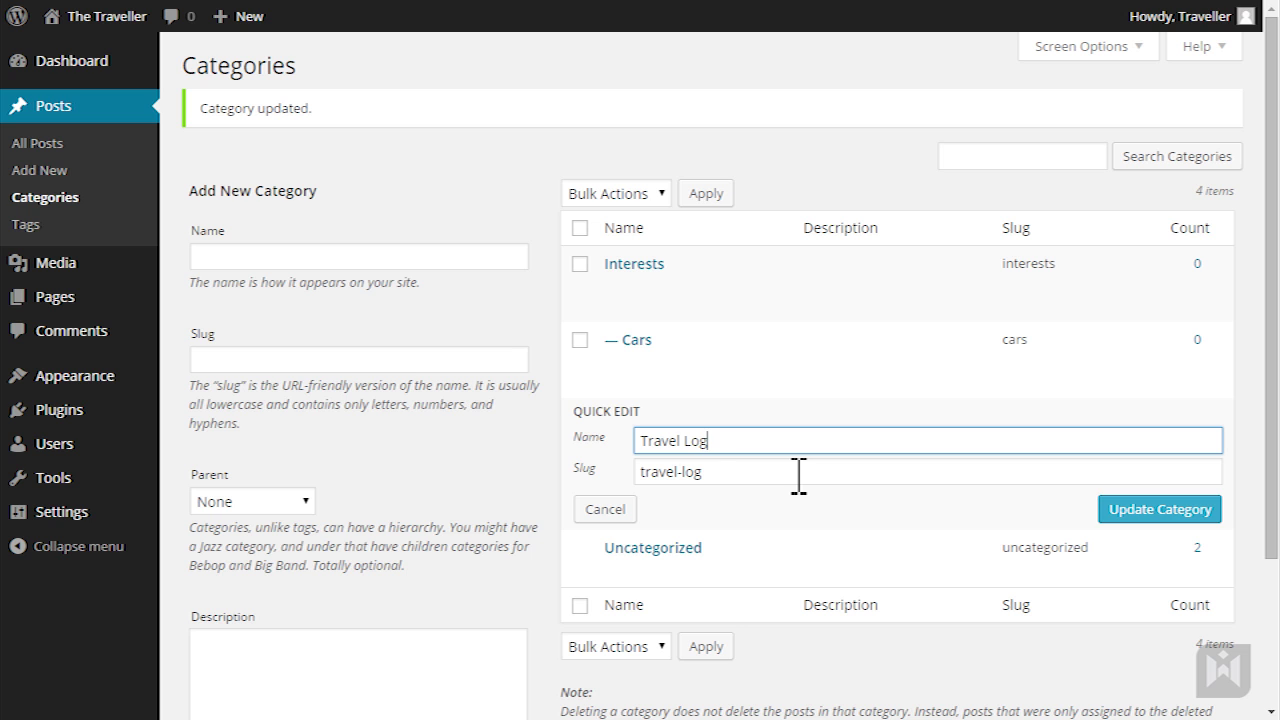
Step: Apply Travel Log's quick edits, then cancel its deletion so the category remains
{"action": "left_click", "coordinate": [1108, 511]}
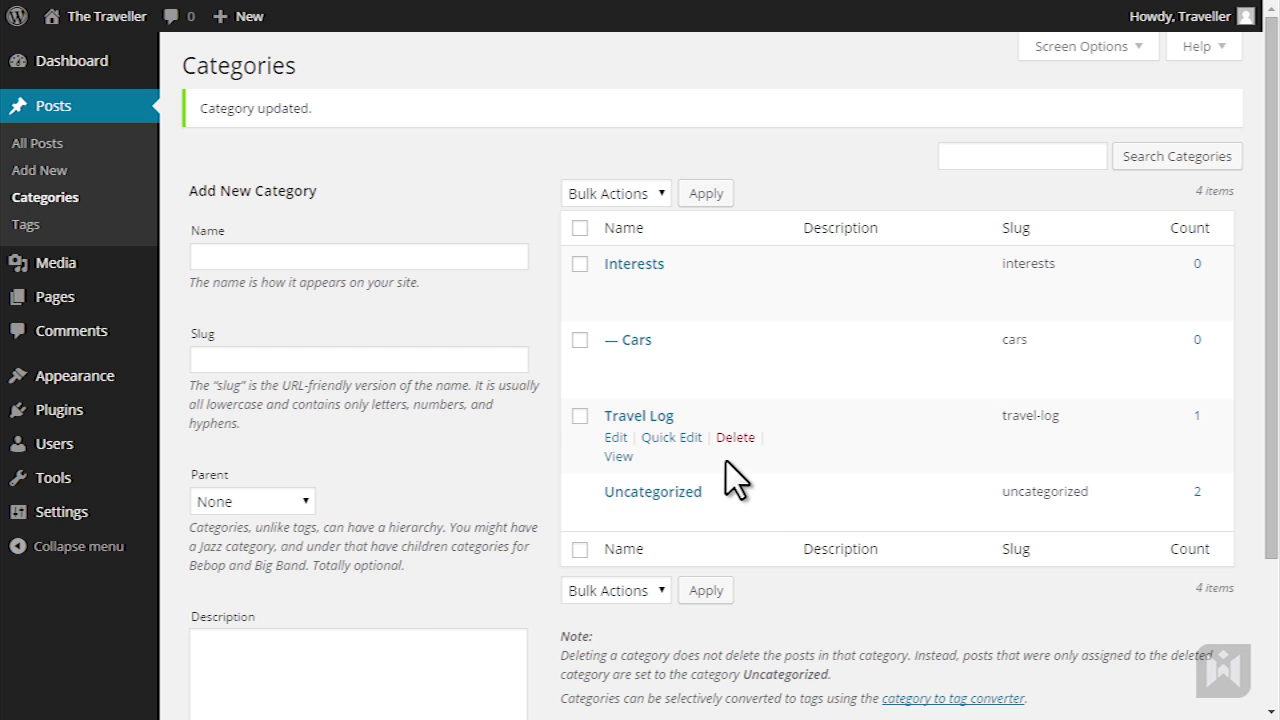
{"action": "left_click", "coordinate": [734, 439]}
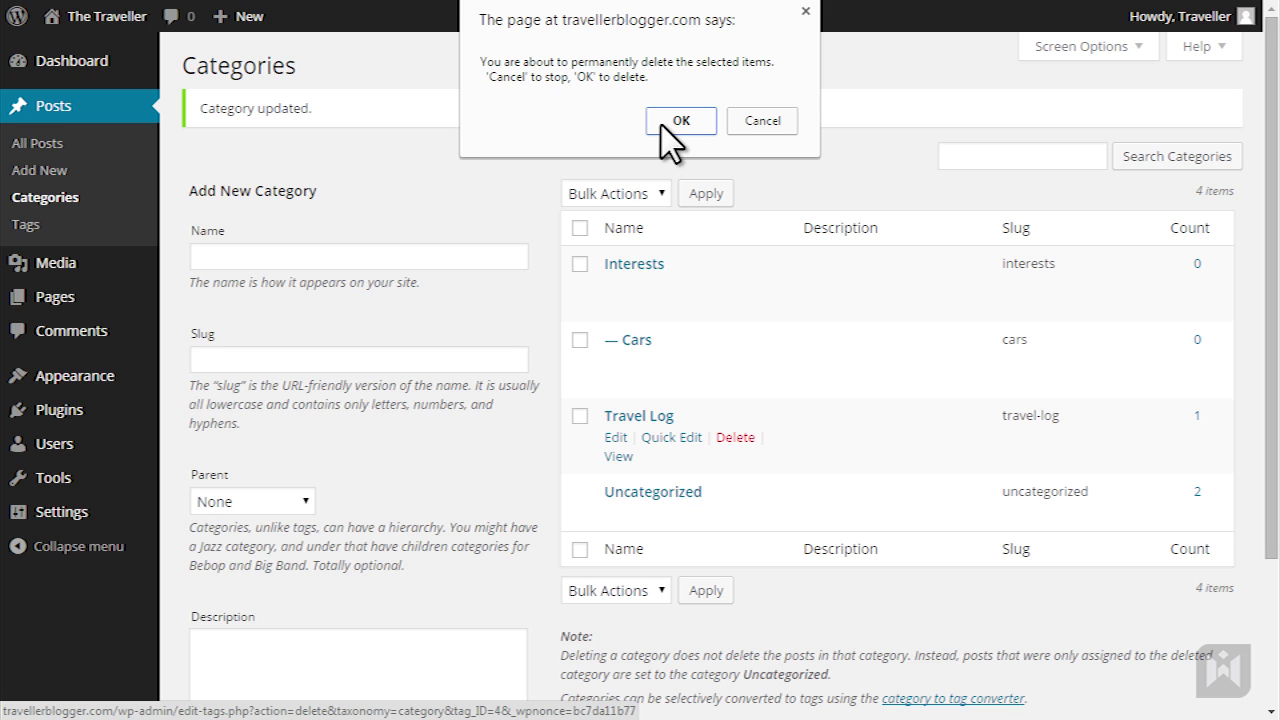
{"action": "left_click", "coordinate": [763, 121]}
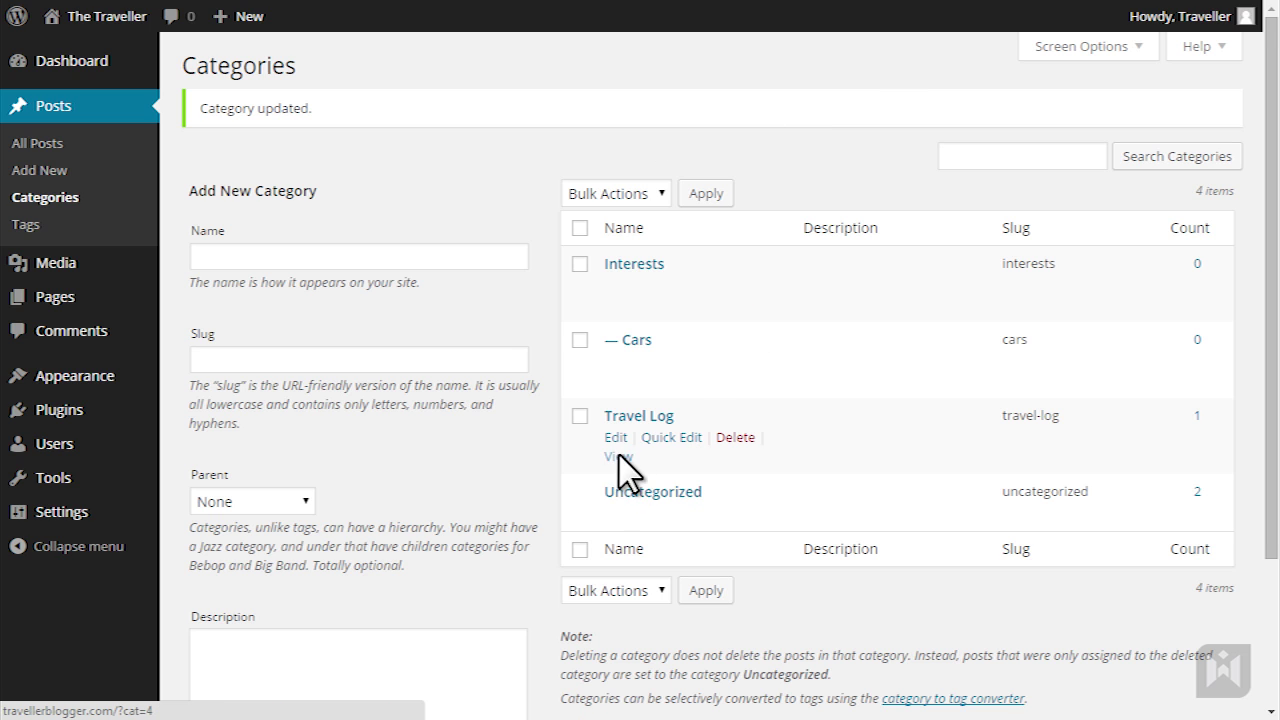
Step: View the Travel Log archive showing the Sky Tower – New Zealand post, then return to category admin
{"action": "left_click", "coordinate": [617, 456]}
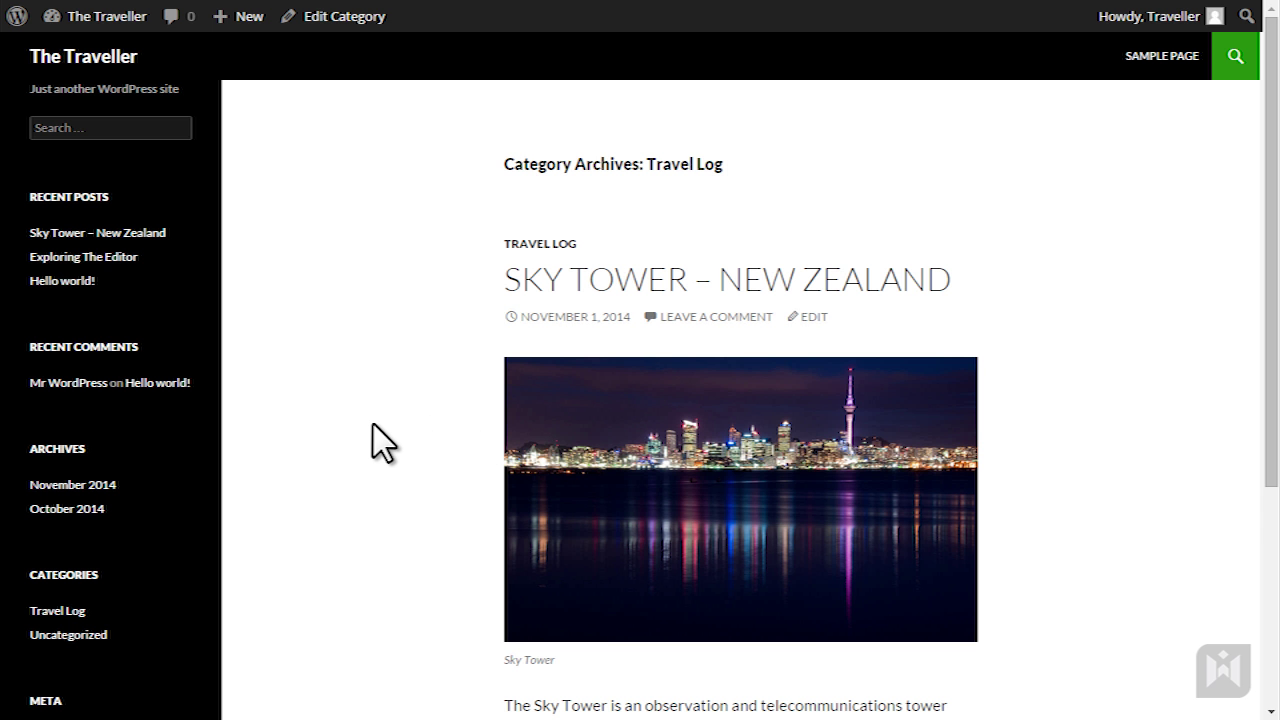
{"action": "scroll", "coordinate": [373, 424], "scroll_direction": "down", "scroll_amount": 4}
{"action": "scroll", "coordinate": [374, 424], "scroll_direction": "up", "scroll_amount": 2}
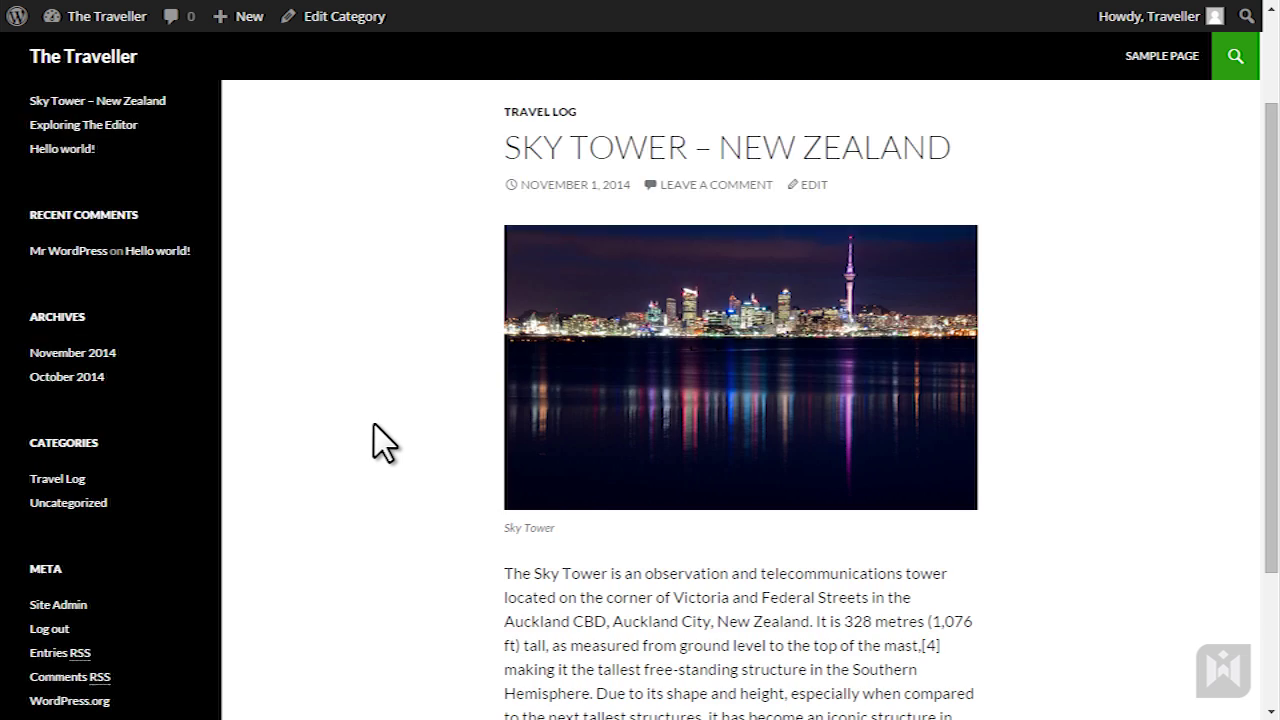
{"action": "scroll", "coordinate": [374, 424], "scroll_direction": "up", "scroll_amount": 2}
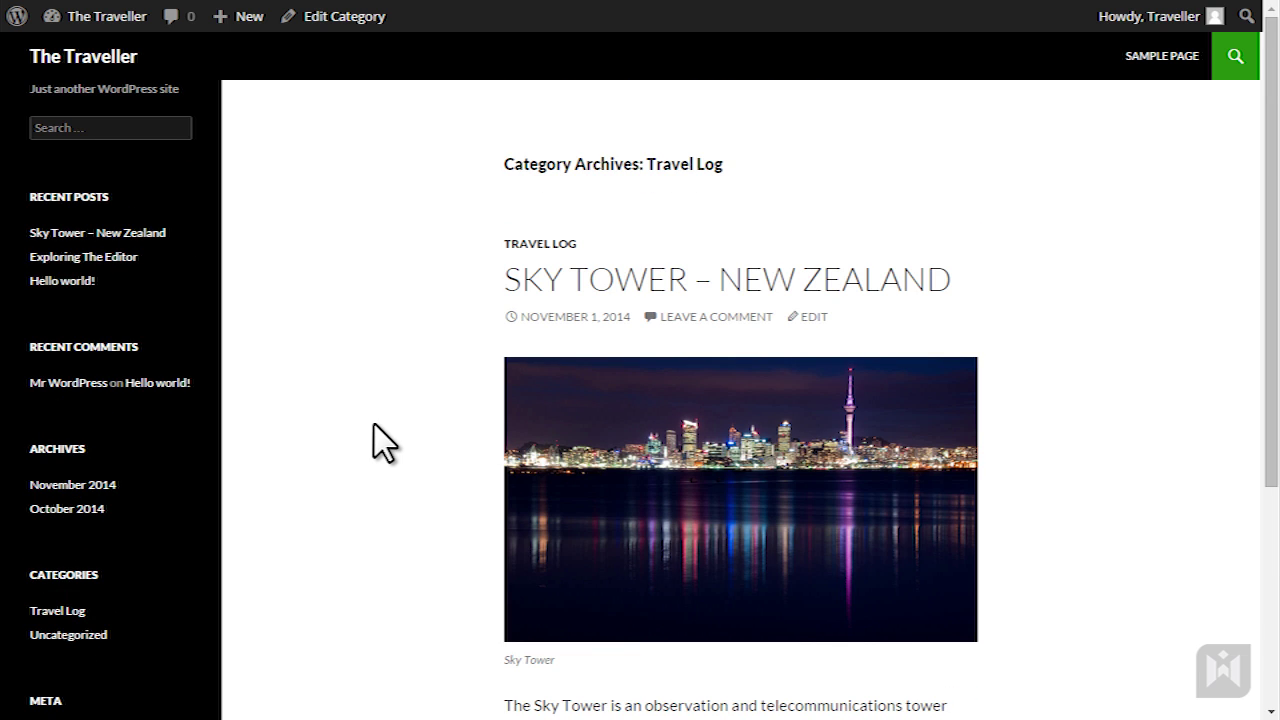
{"action": "left_click", "coordinate": [349, 34]}
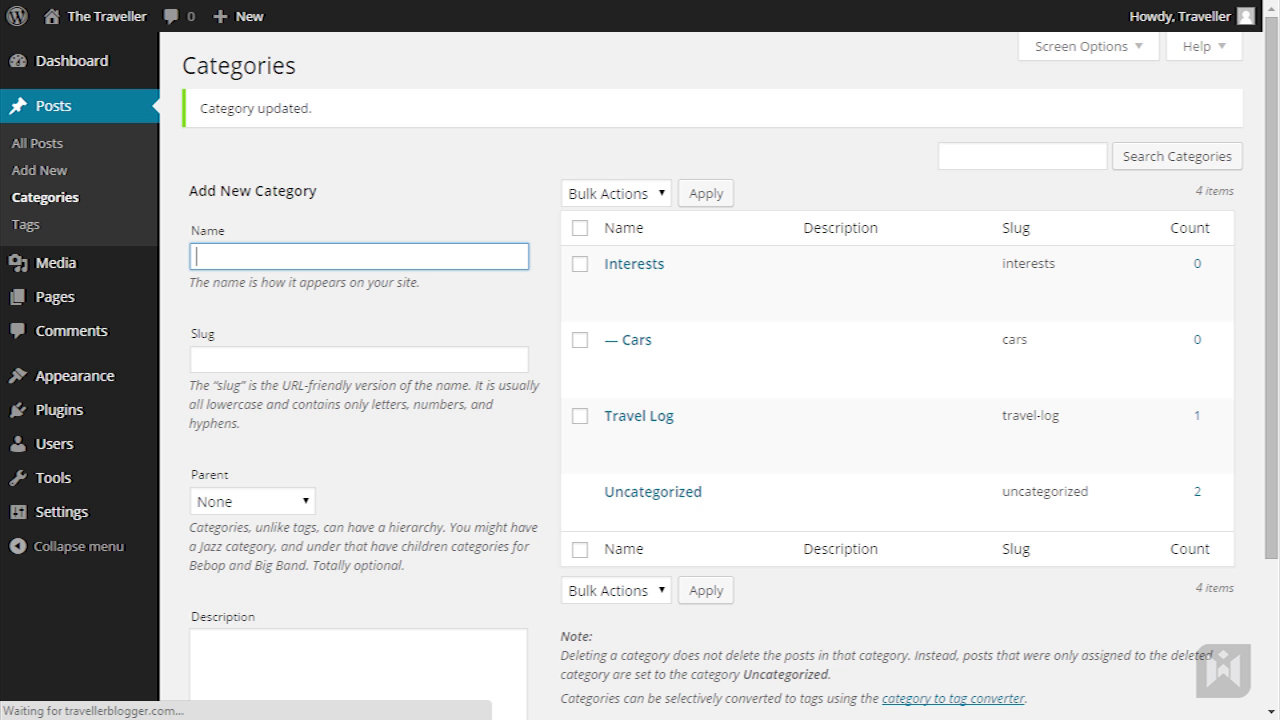
Step: Bulk-delete the Interests and Cars categories, then start a category search
{"action": "left_click", "coordinate": [579, 264]}
{"action": "left_click", "coordinate": [579, 340]}
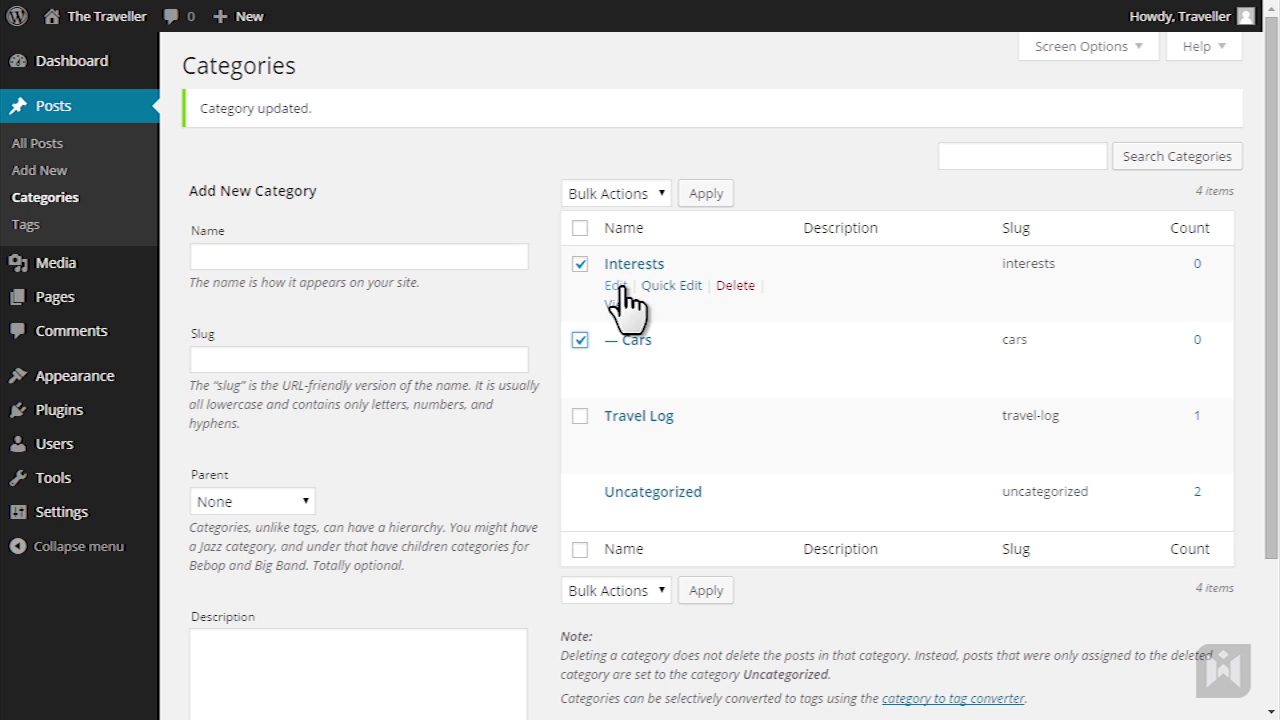
{"action": "left_click", "coordinate": [648, 196]}
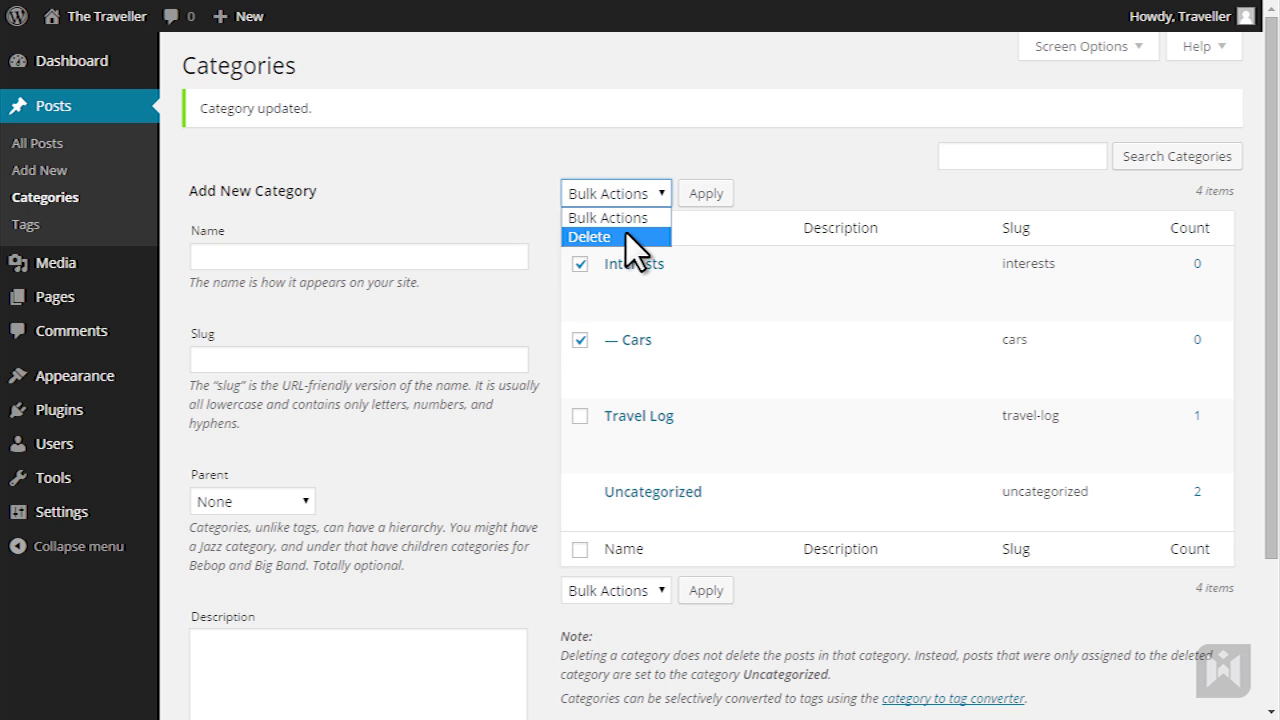
{"action": "left_click", "coordinate": [626, 237]}
{"action": "left_click", "coordinate": [704, 194]}
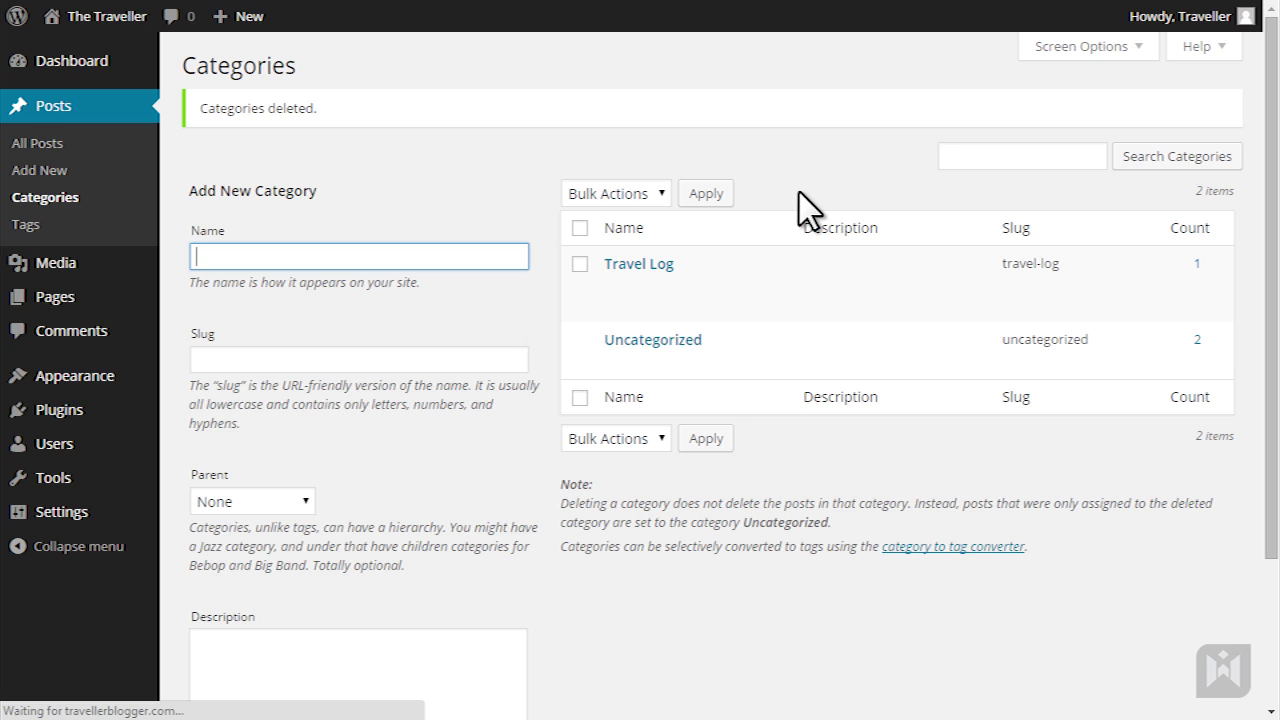
{"action": "left_click", "coordinate": [1000, 155]}
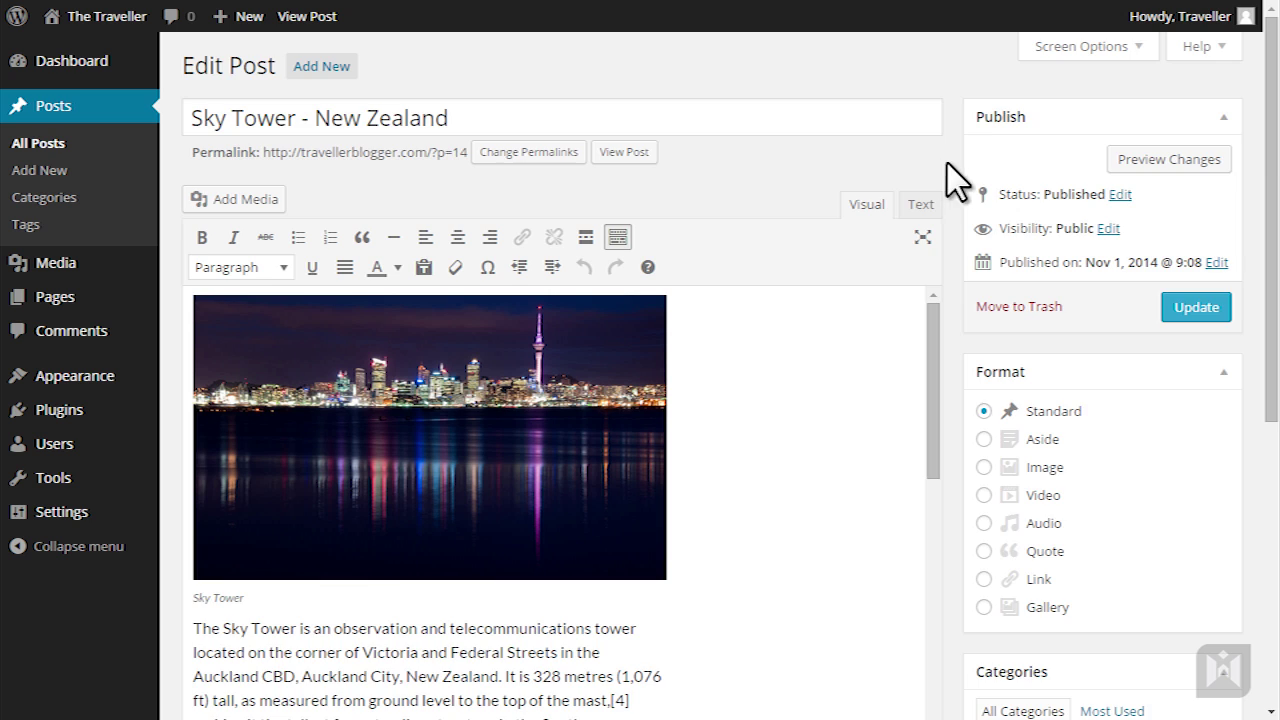
Step: From the post's Categories box, create an 'Oceania' category with Travel Log as parent
{"action": "scroll", "coordinate": [953, 165], "scroll_direction": "down", "scroll_amount": 3}
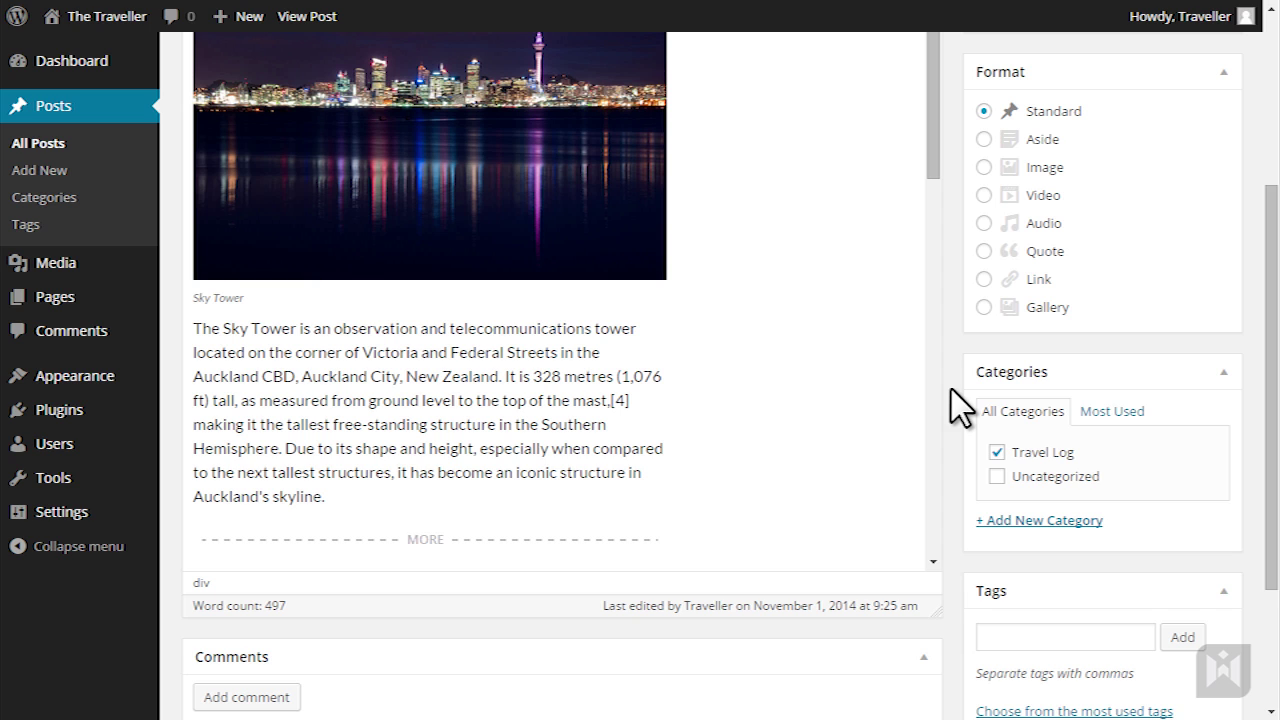
{"action": "left_click", "coordinate": [1120, 420]}
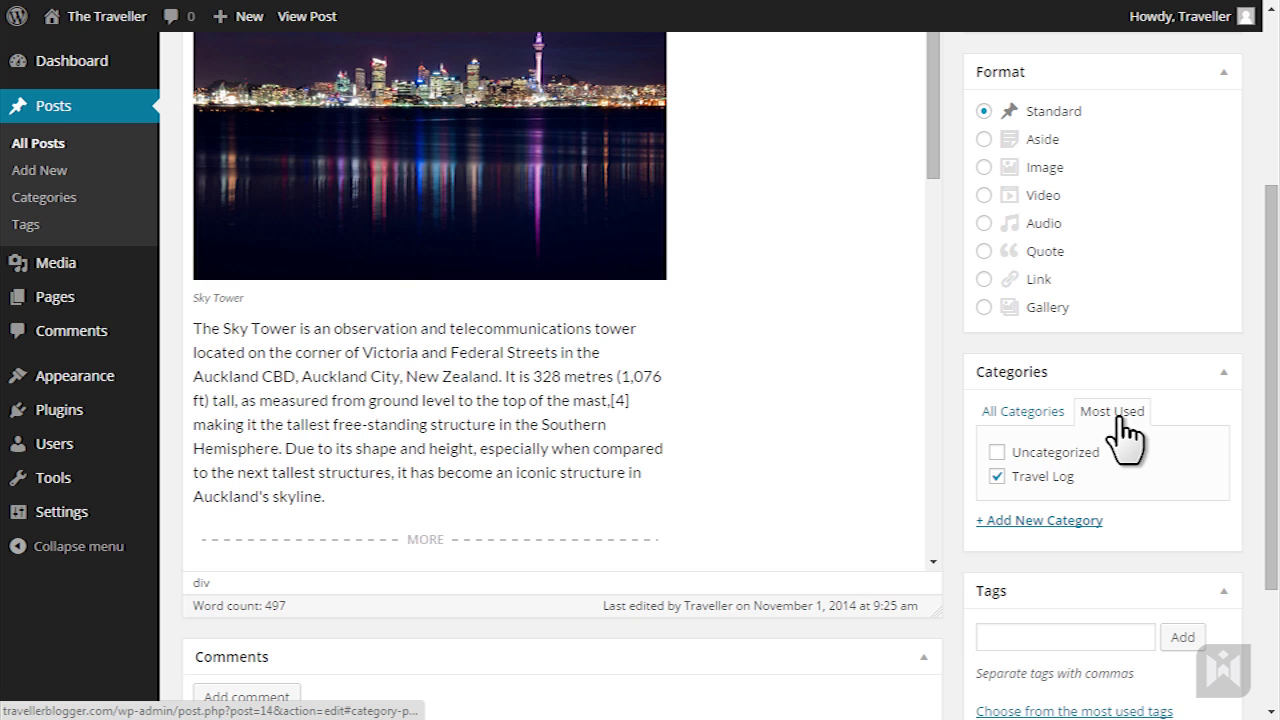
{"action": "left_click", "coordinate": [1034, 422]}
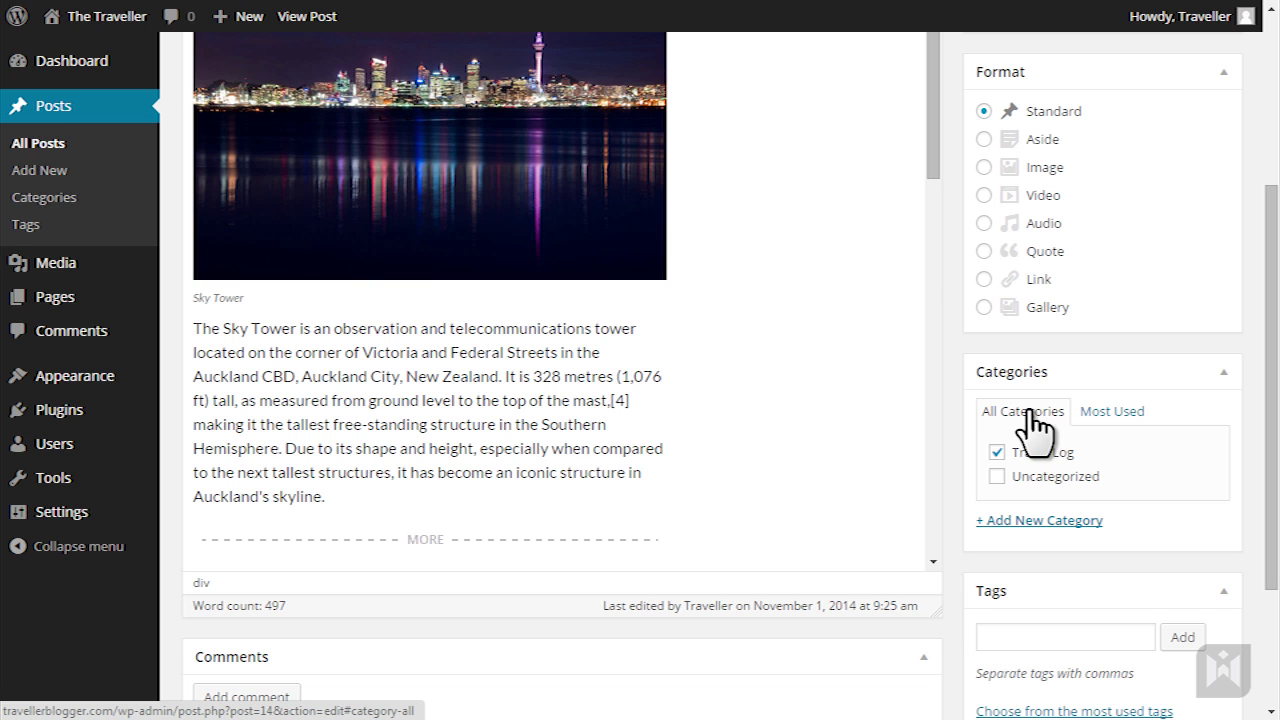
{"action": "left_click", "coordinate": [1085, 522]}
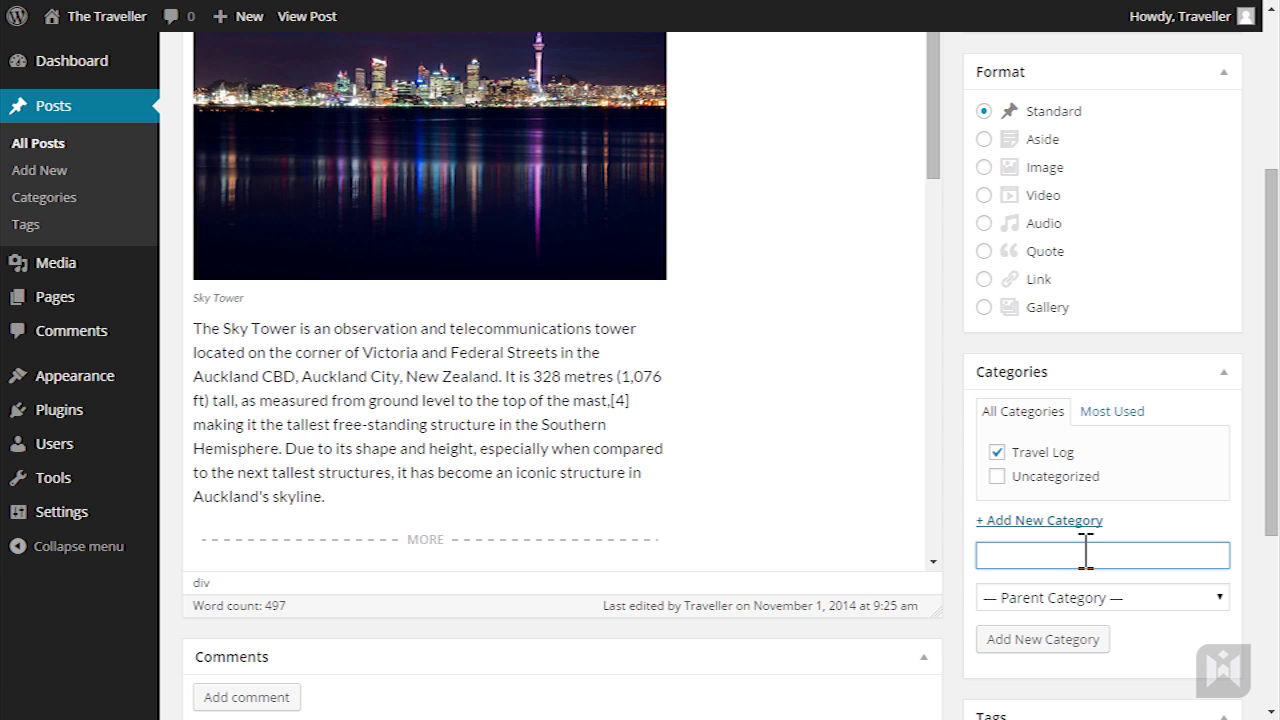
{"action": "type", "text": "Oceania"}
{"action": "left_click", "coordinate": [1128, 597]}
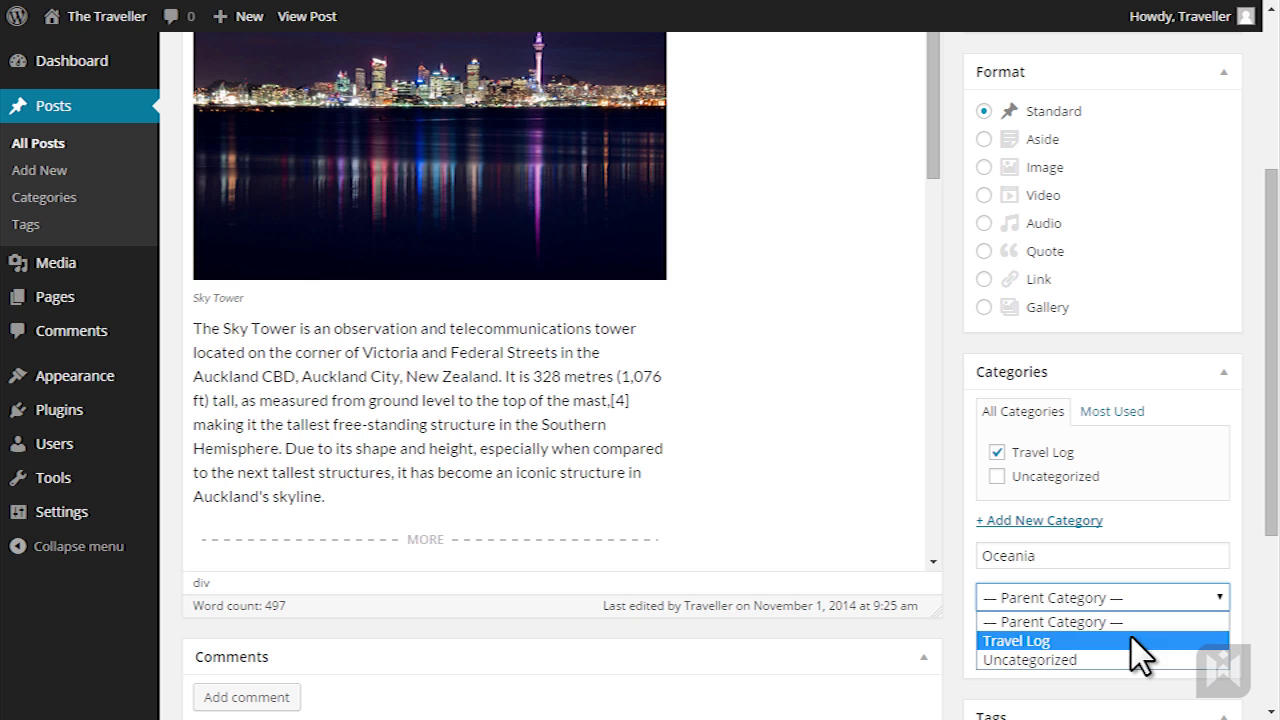
{"action": "left_click", "coordinate": [1130, 640]}
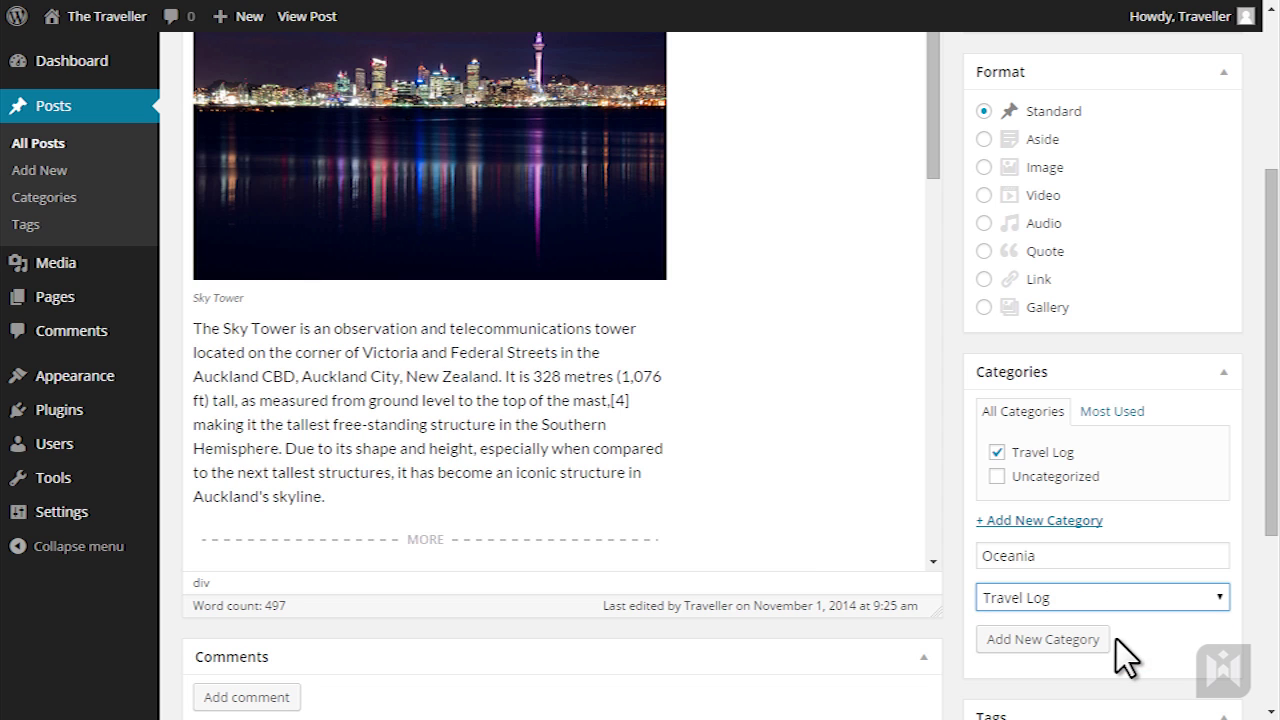
{"action": "left_click", "coordinate": [1092, 642]}
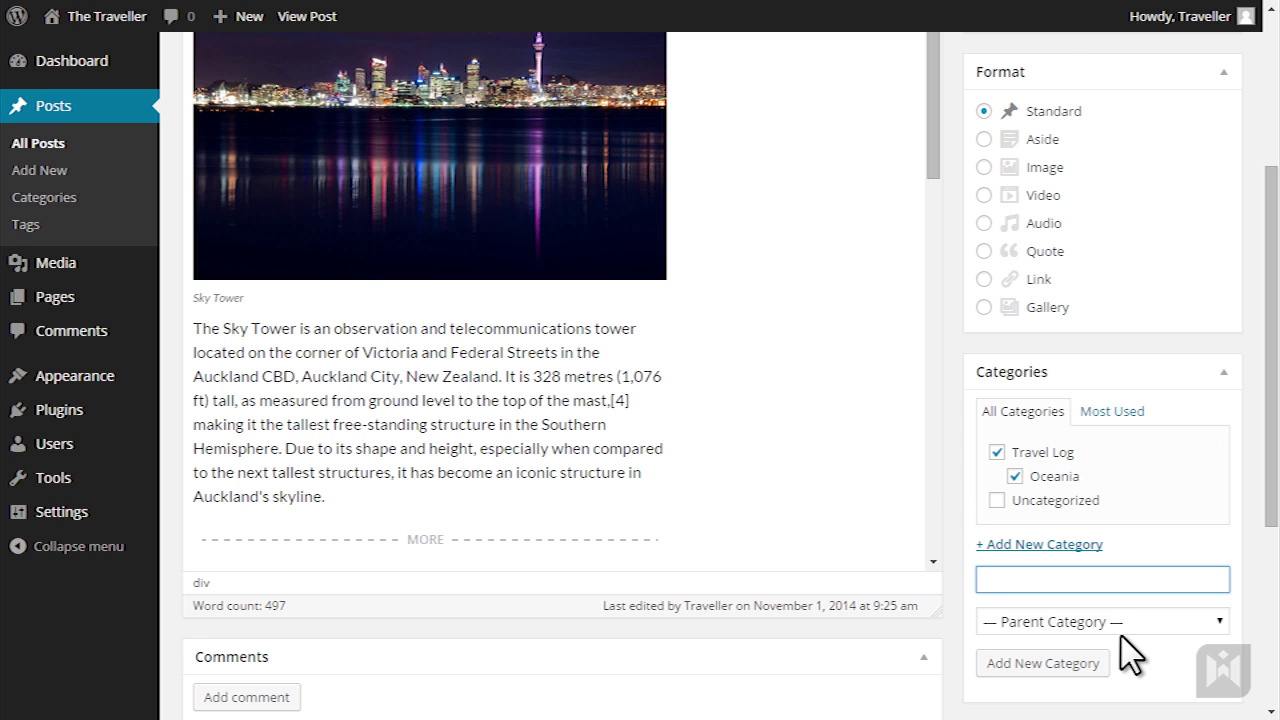
Step: Add the tags Attractions, Auckland and New Zealand to the Sky Tower post
{"action": "scroll", "coordinate": [1121, 636], "scroll_direction": "down", "scroll_amount": 2}
{"action": "left_click", "coordinate": [1118, 598]}
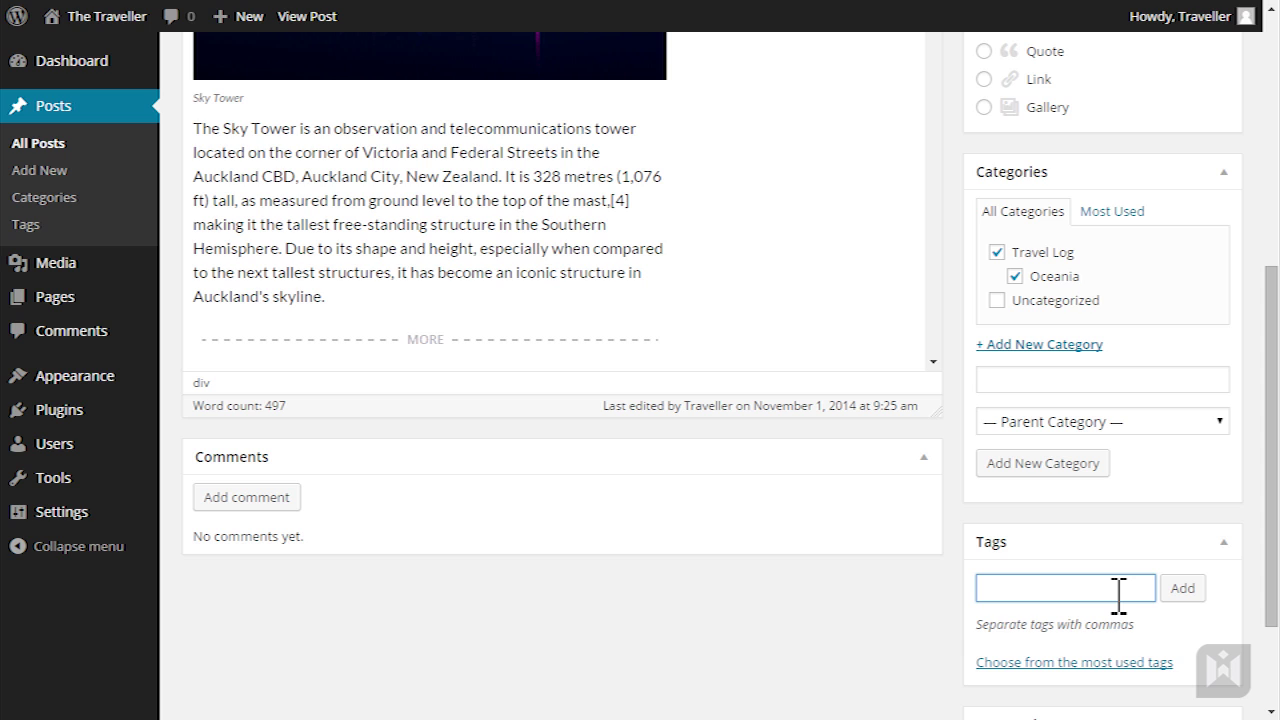
{"action": "type", "text": "Attractions, Auckland,New Zealand"}
{"action": "left_click", "coordinate": [1170, 590]}
Step: On the live post, open the Attractions tag archive
{"action": "scroll", "coordinate": [1190, 625], "scroll_direction": "down", "scroll_amount": 1}
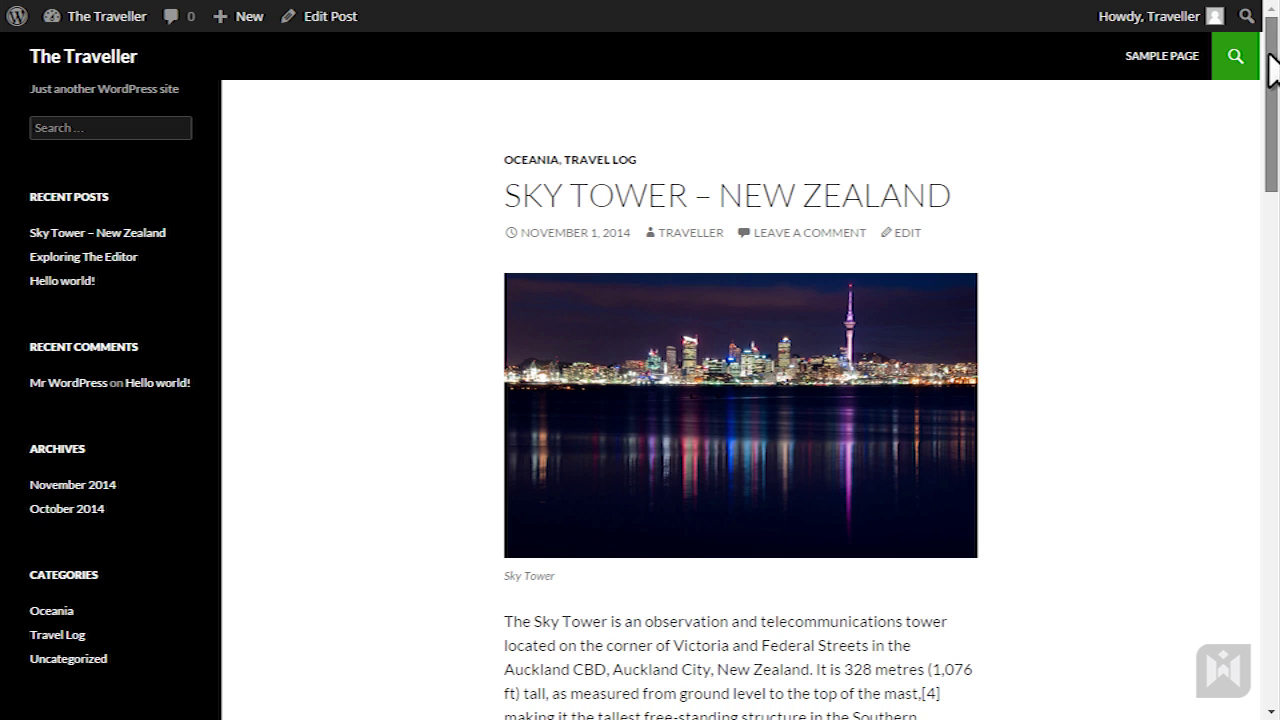
{"action": "scroll", "coordinate": [740, 400], "scroll_direction": "down", "scroll_amount": 6}
{"action": "scroll", "coordinate": [740, 400], "scroll_direction": "down", "scroll_amount": 9}
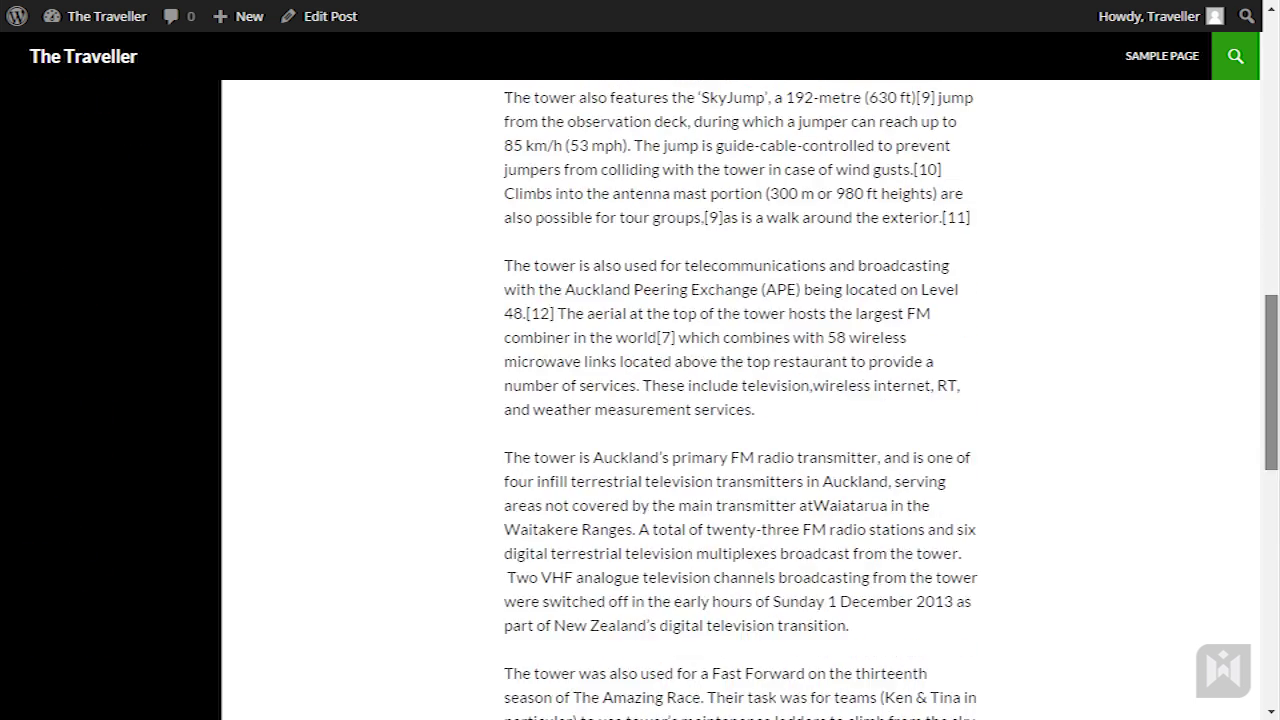
{"action": "left_click", "coordinate": [576, 585]}
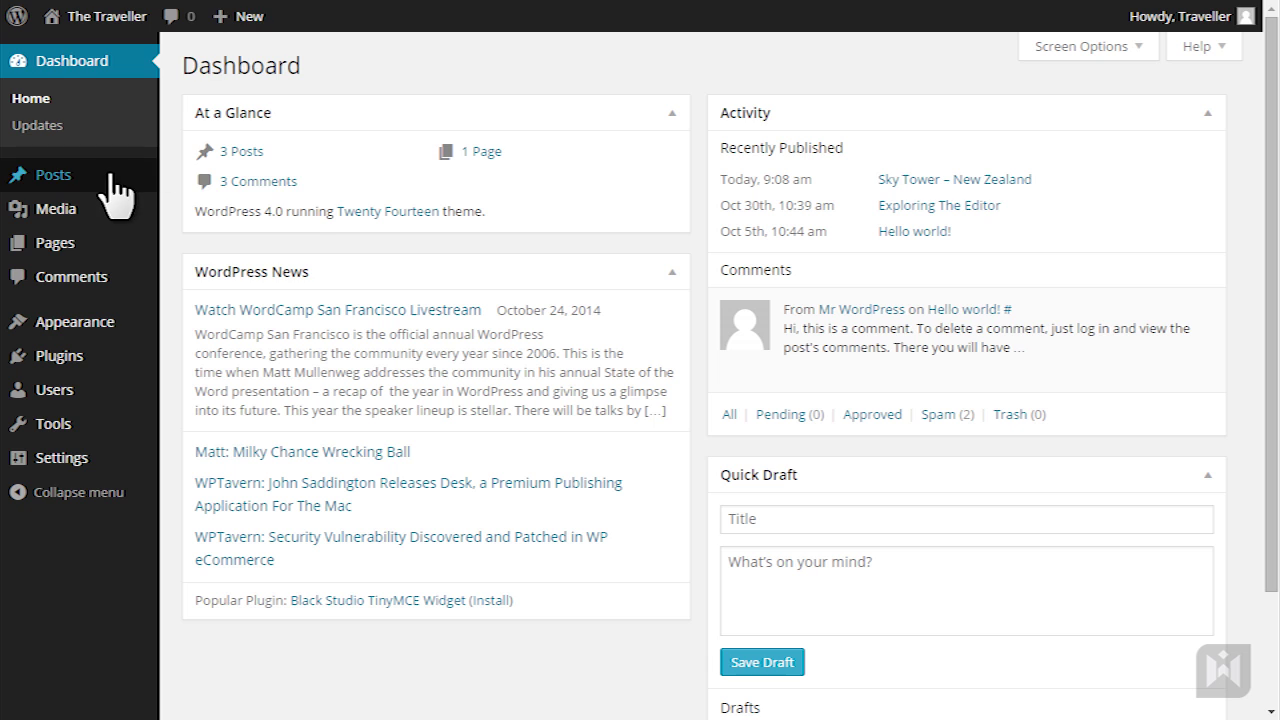
Step: On the Tags page, create a new tag named 'Sky Tower'
{"action": "mouse_move", "coordinate": [110, 190]}
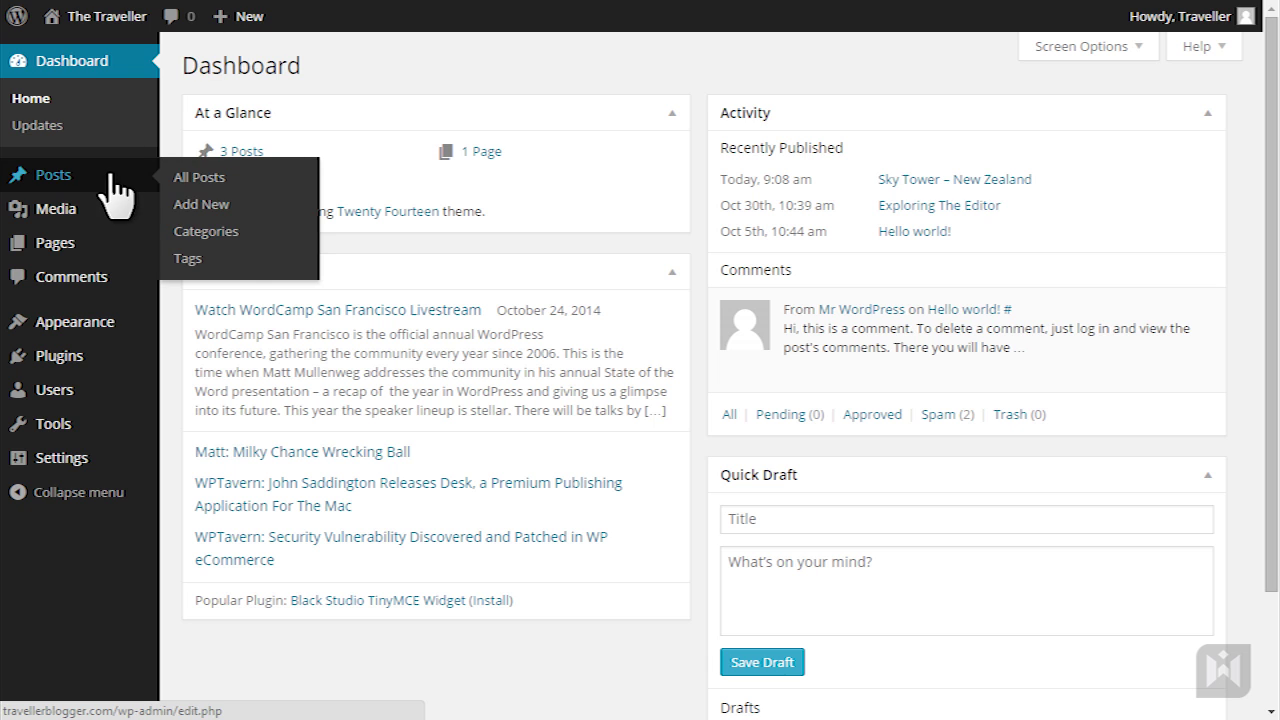
{"action": "left_click", "coordinate": [225, 254]}
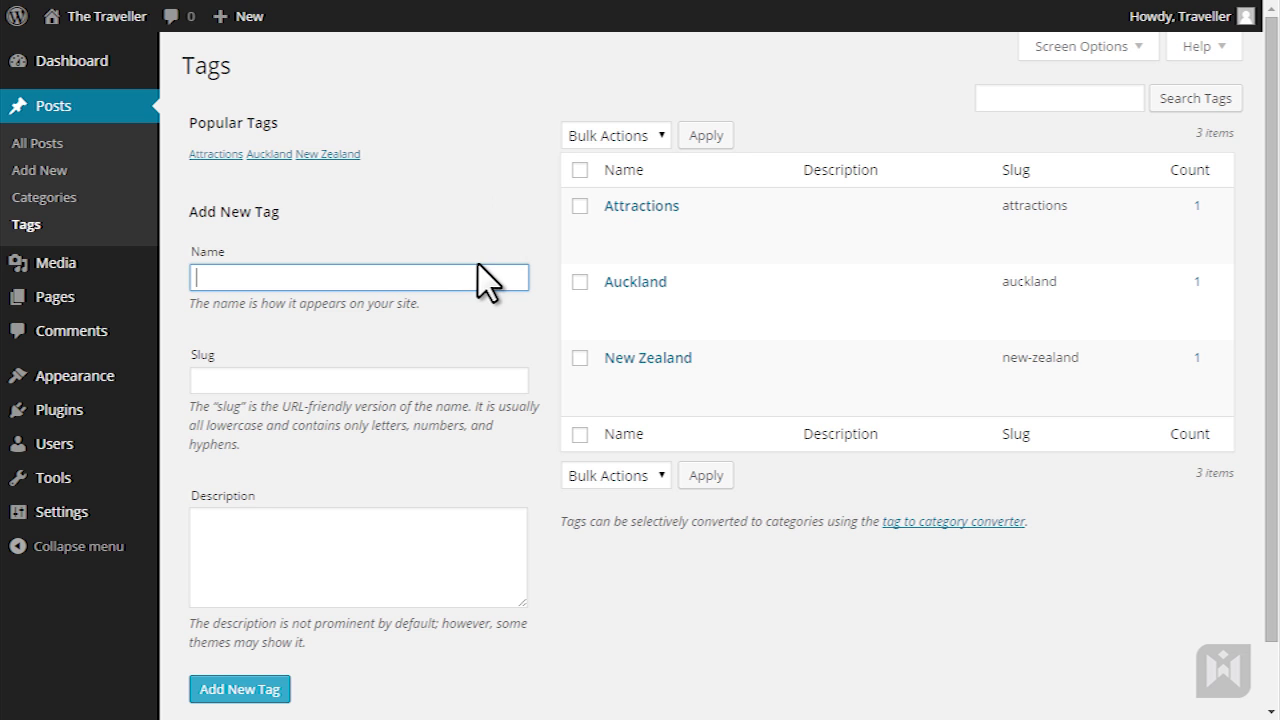
{"action": "type", "text": "Sky Tower"}
{"action": "left_click", "coordinate": [434, 378]}
{"action": "left_click", "coordinate": [386, 563]}
{"action": "left_click", "coordinate": [265, 689]}
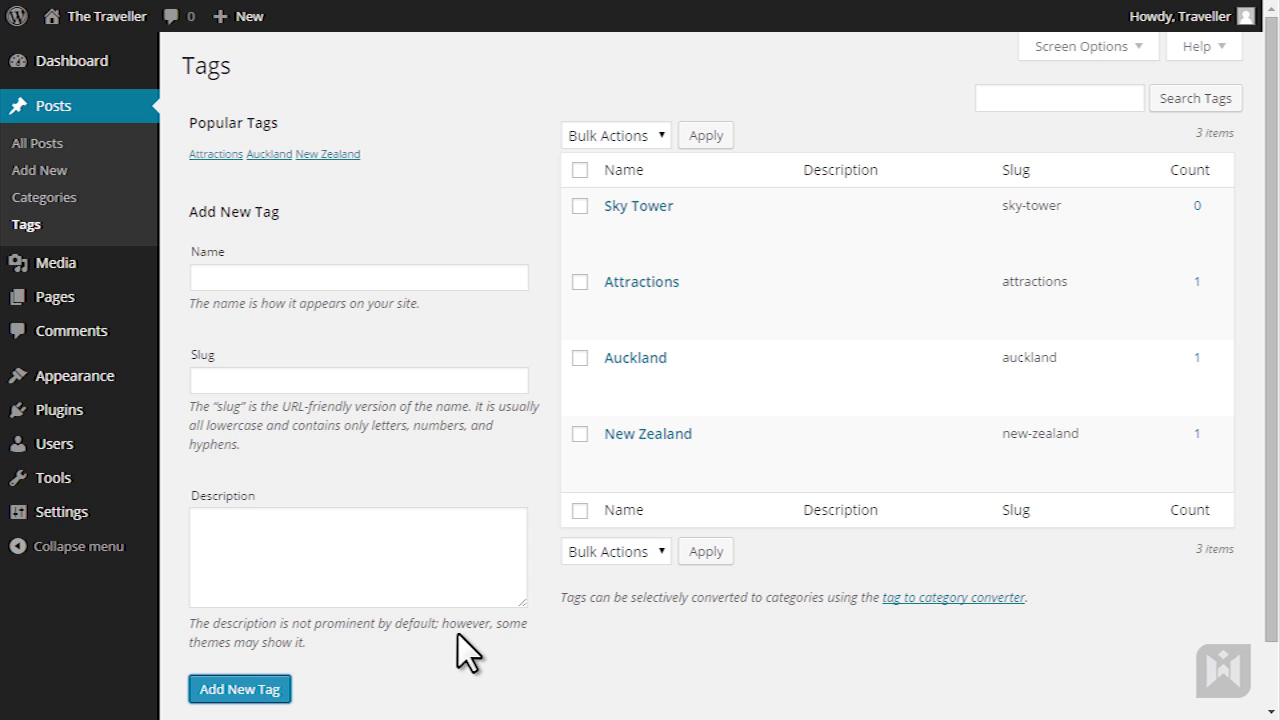
Step: Open and dismiss the tags Bulk Actions list, then start a tag search
{"action": "mouse_move", "coordinate": [569, 237]}
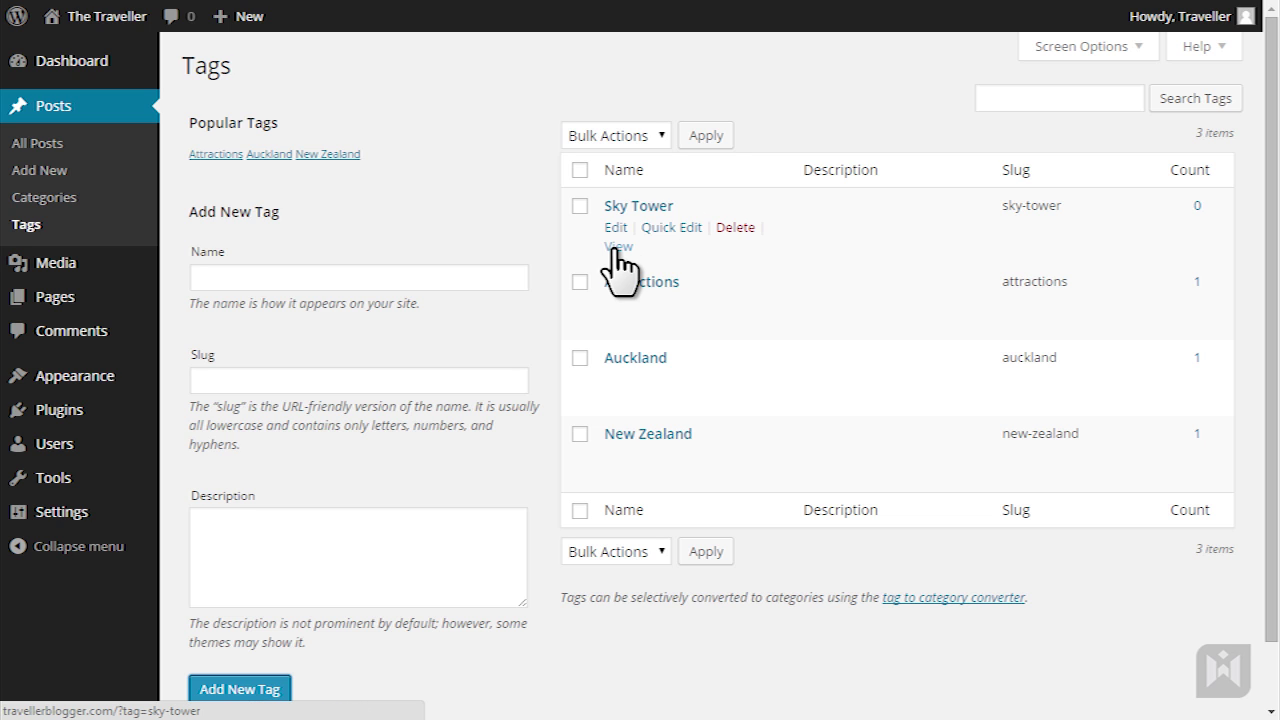
{"action": "left_click", "coordinate": [648, 138]}
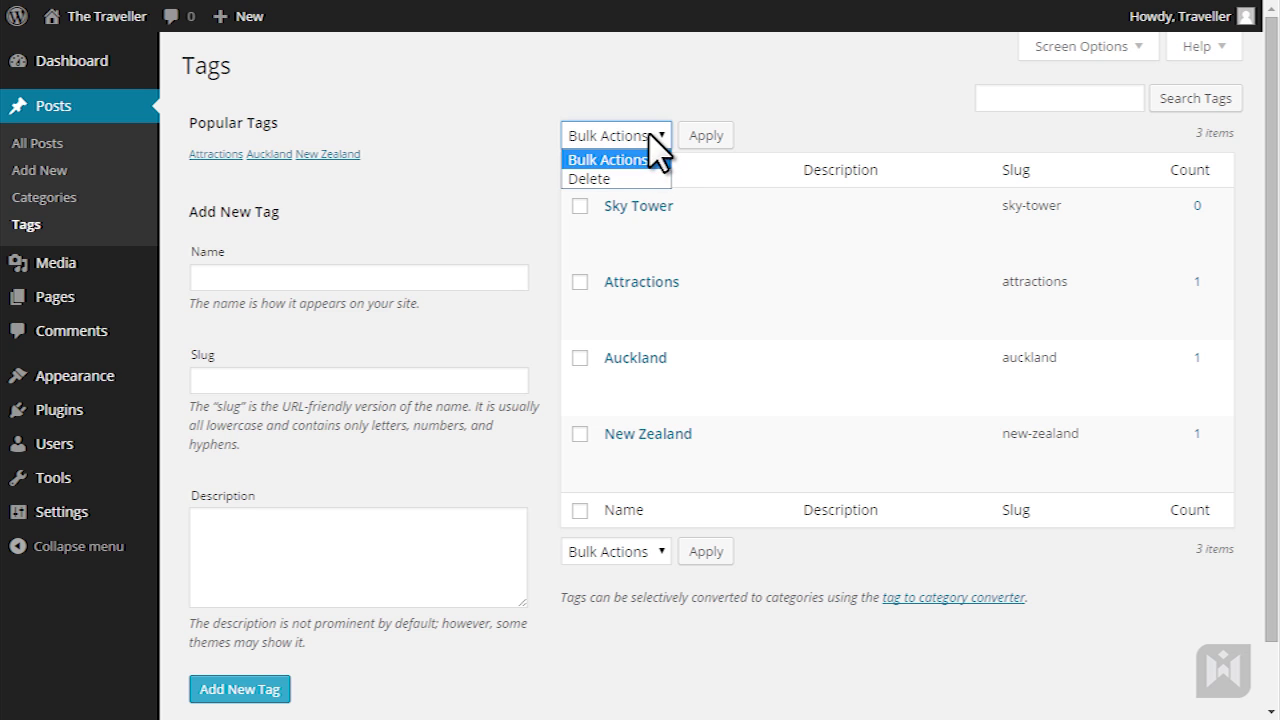
{"action": "left_click", "coordinate": [649, 134]}
{"action": "left_click", "coordinate": [1019, 100]}
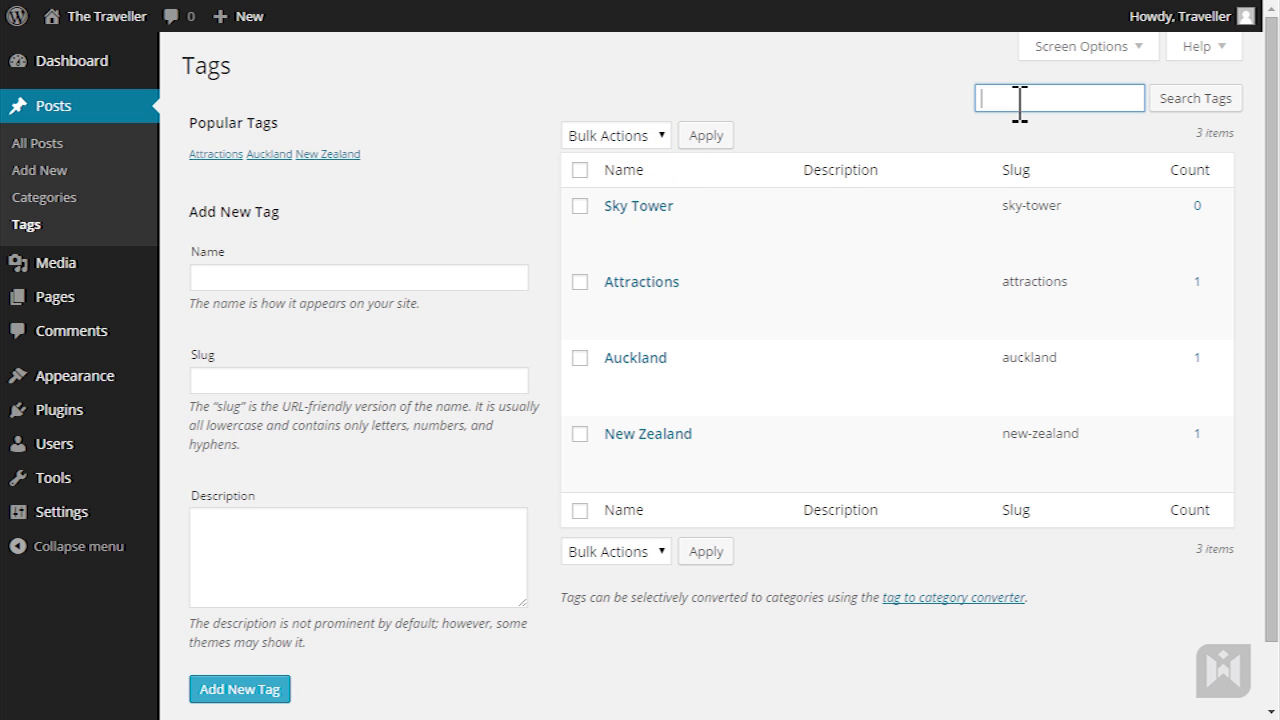